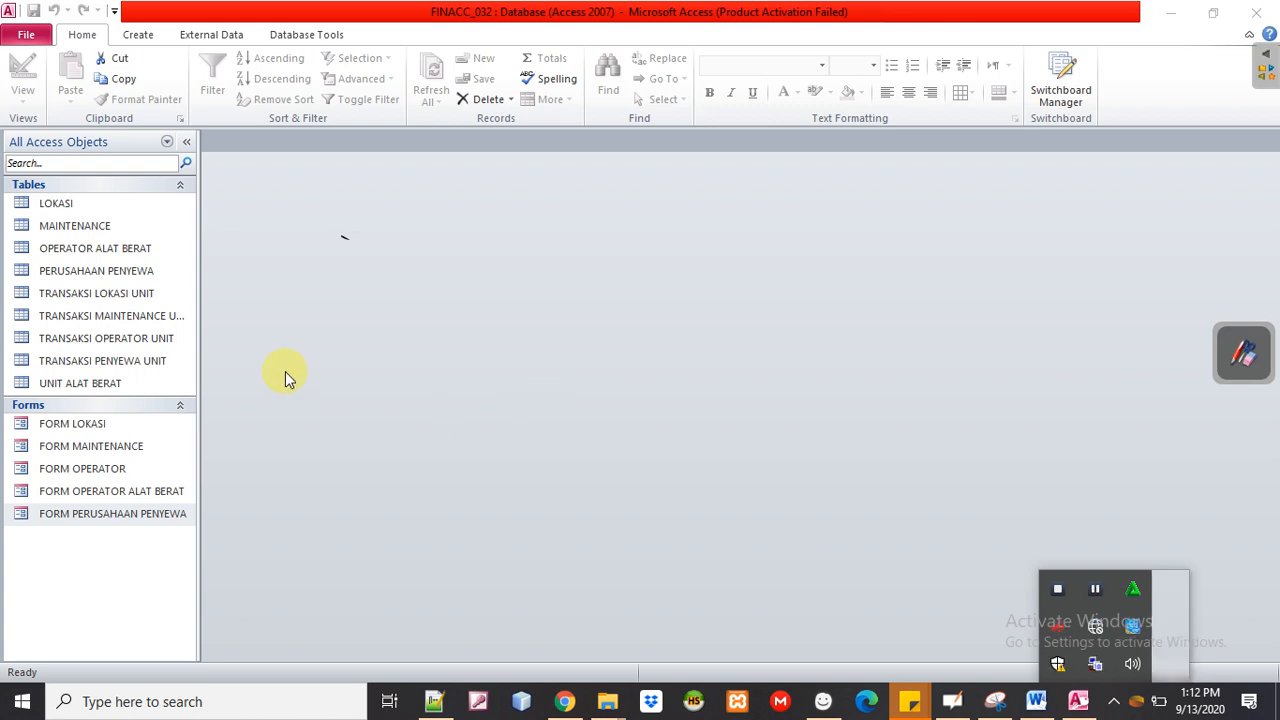
Open the LOKASI table, view its records and its field design, and close all open objects
{"action": "left_click", "coordinate": [657, 296]}
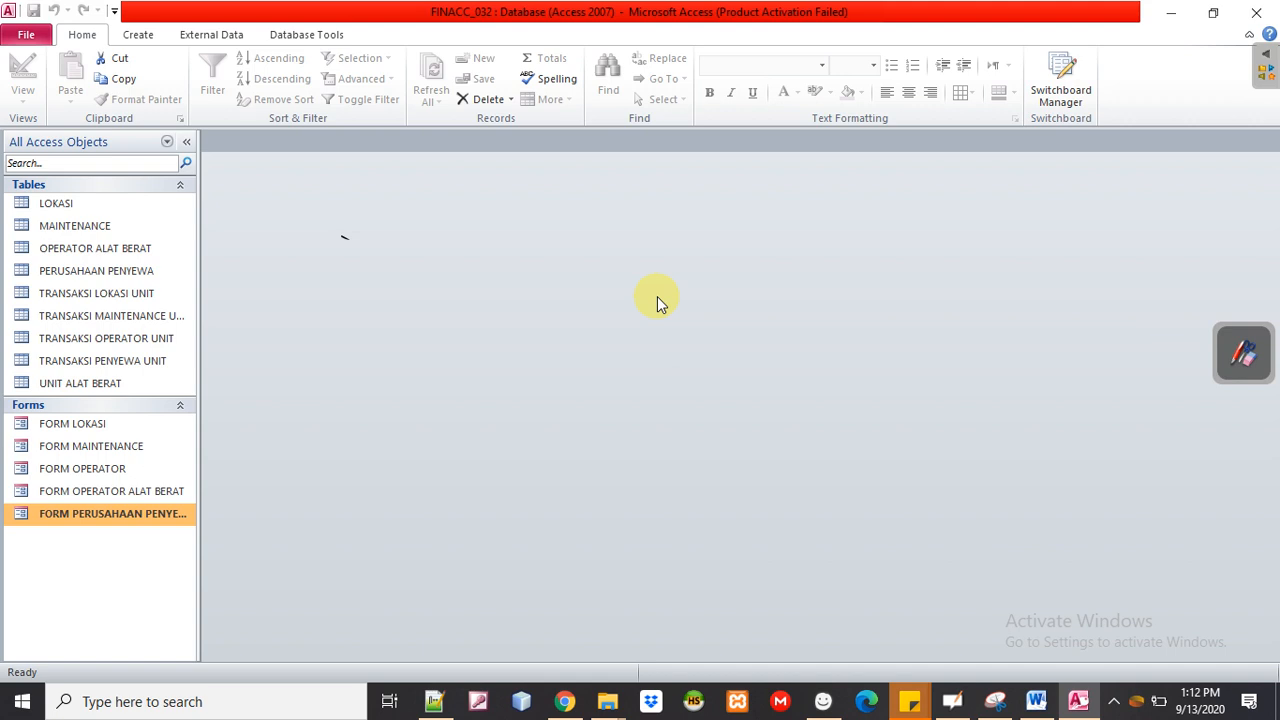
{"action": "left_click", "coordinate": [85, 210]}
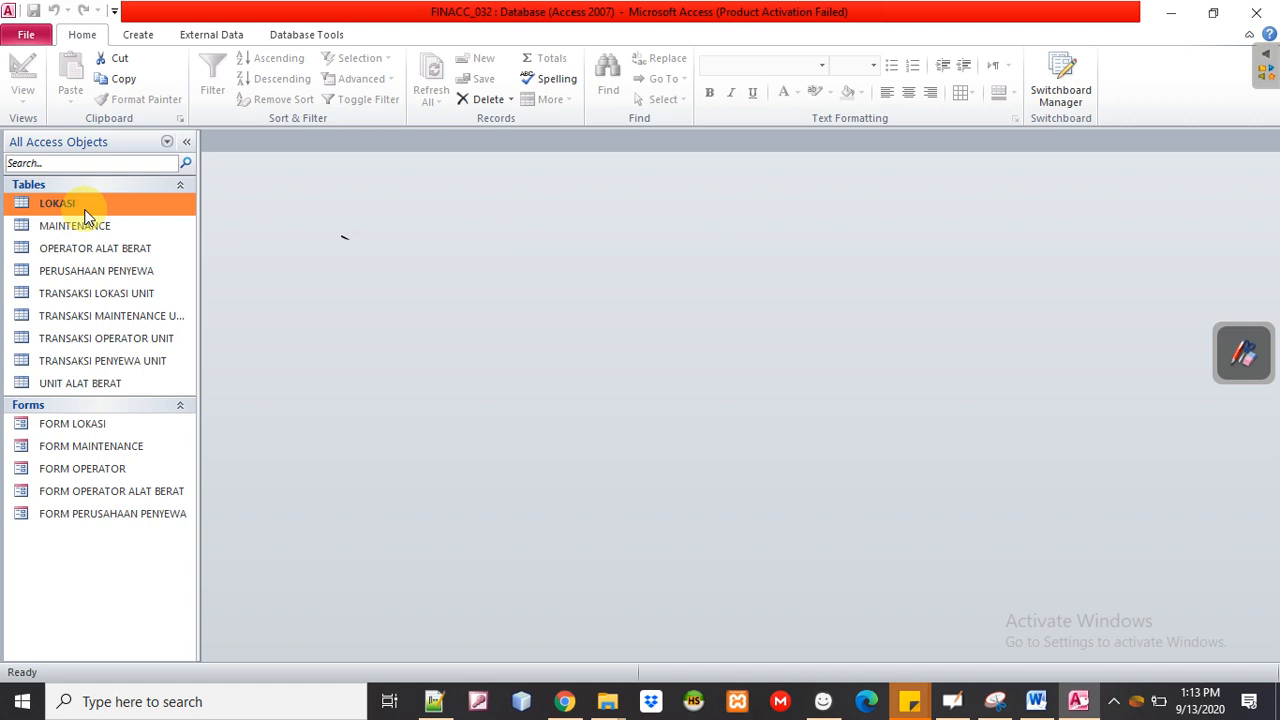
{"action": "double_click", "coordinate": [85, 210]}
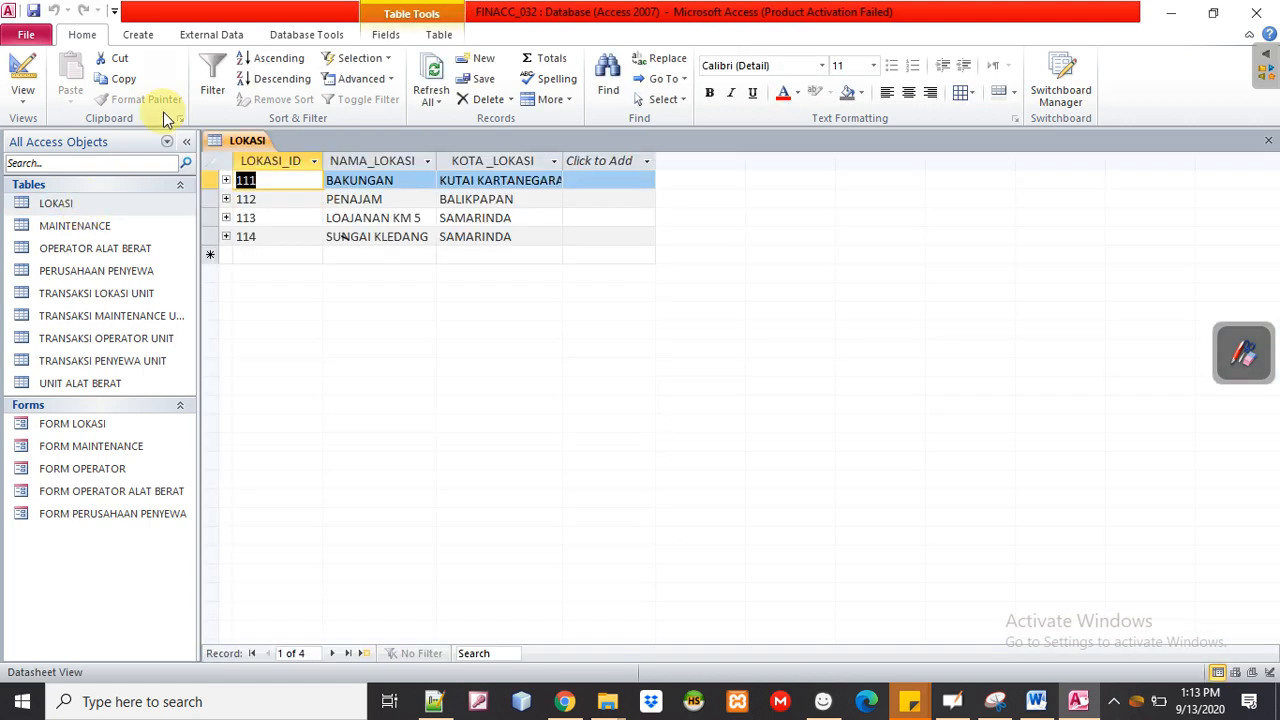
{"action": "left_click", "coordinate": [22, 74]}
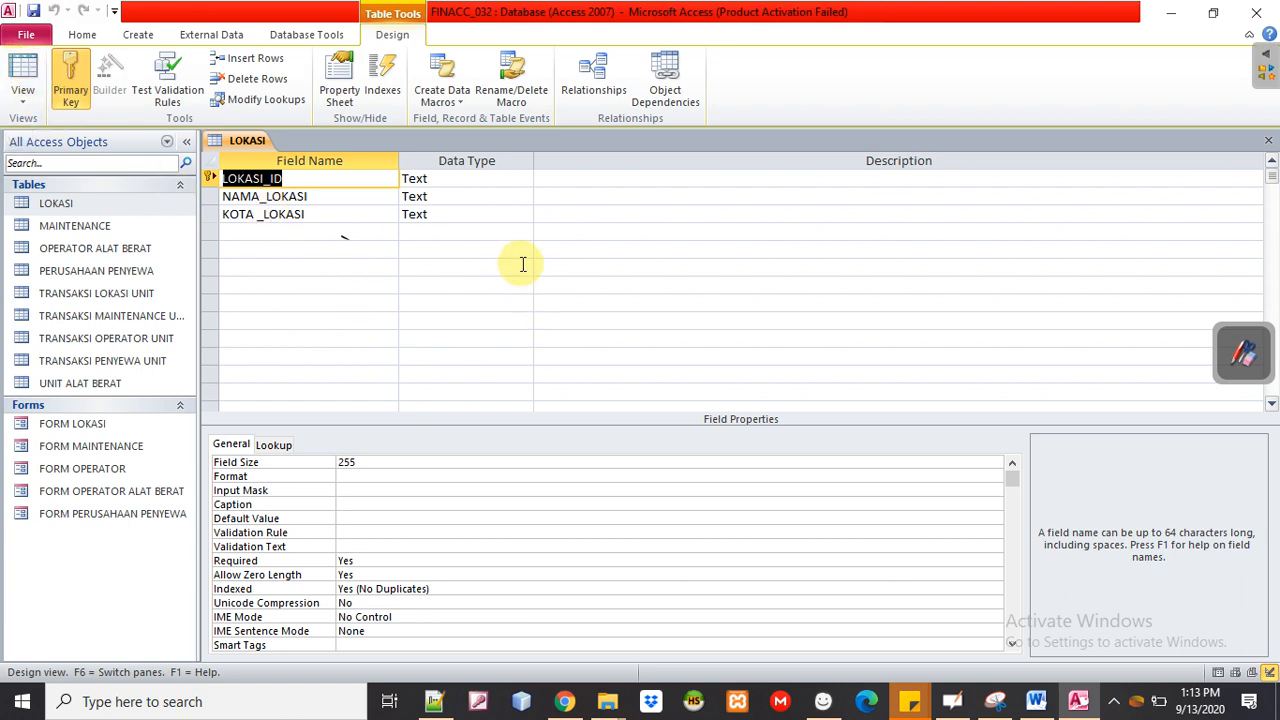
{"action": "right_click", "coordinate": [228, 143]}
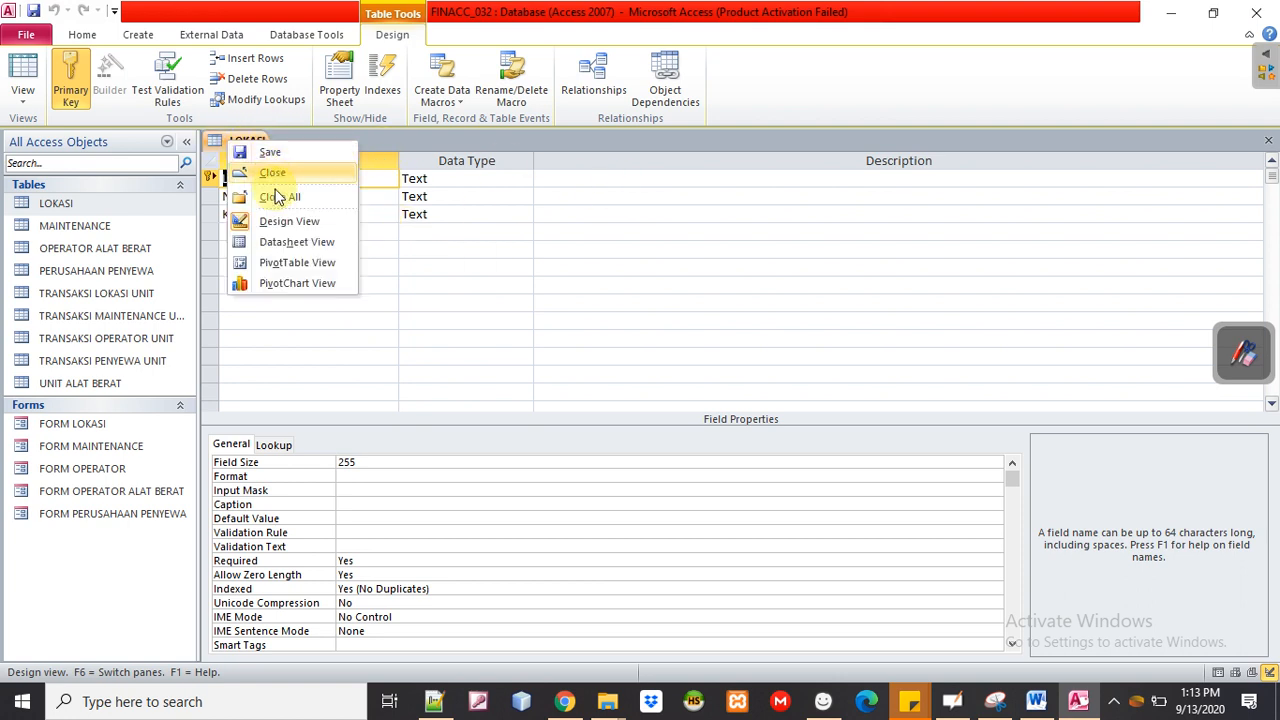
{"action": "left_click", "coordinate": [271, 203]}
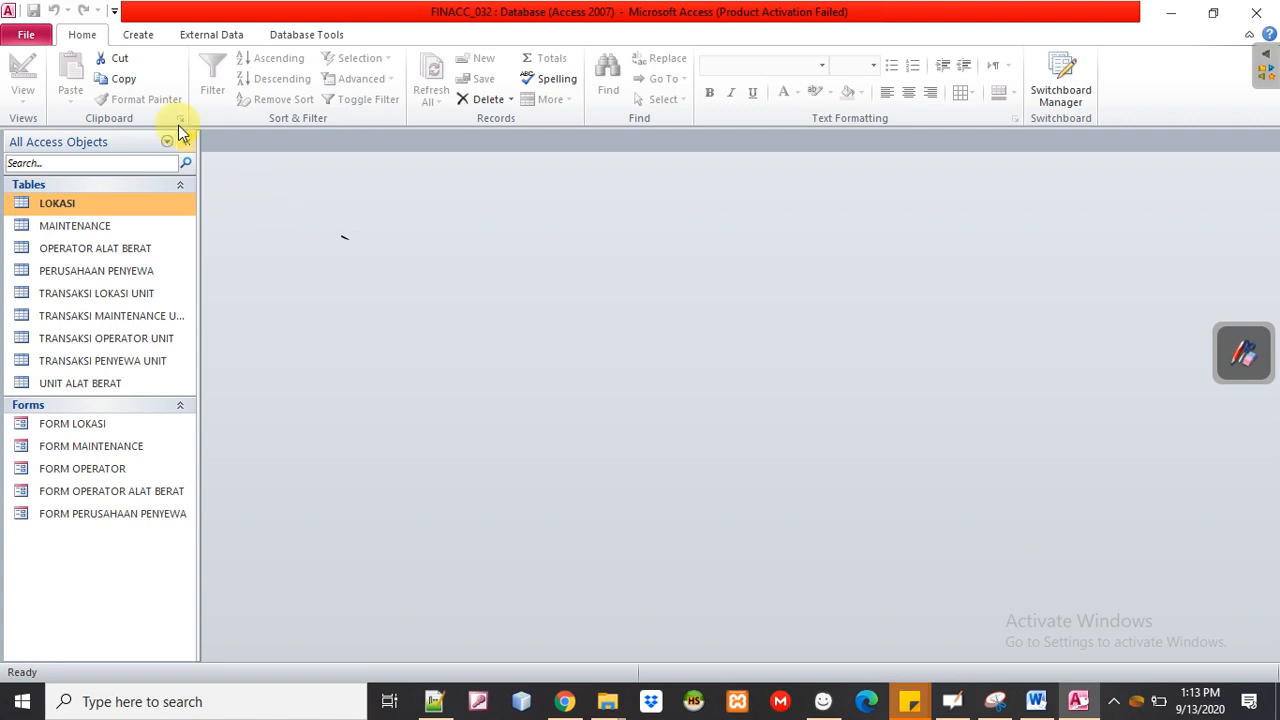
Reopen the LOKASI table and examine its rows and its LOKASI_ID column
{"action": "left_click", "coordinate": [138, 40]}
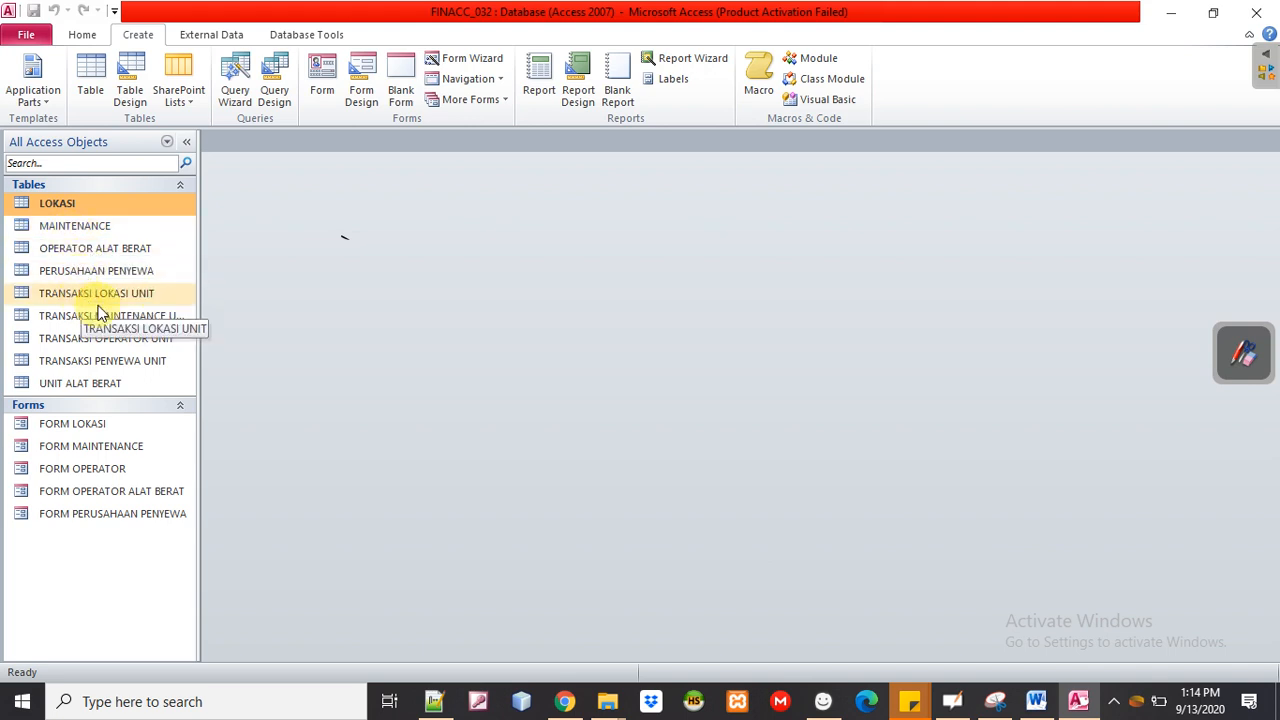
{"action": "left_click", "coordinate": [52, 203]}
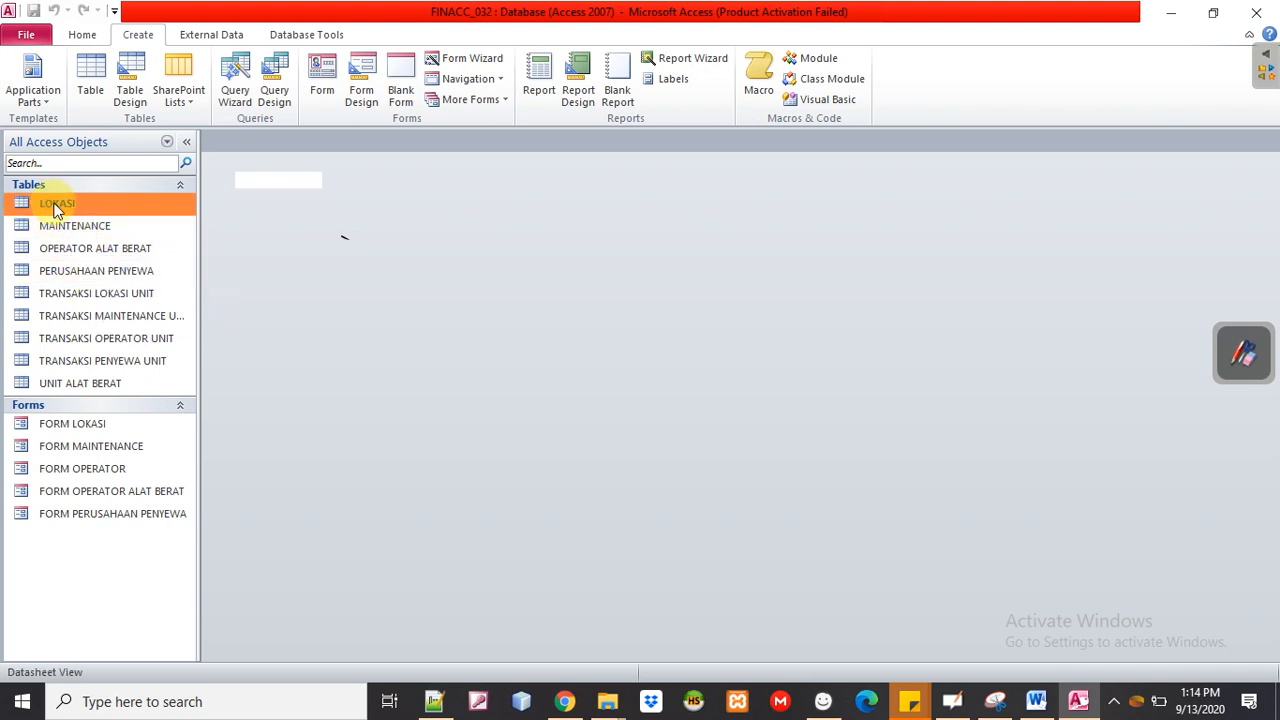
{"action": "double_click", "coordinate": [52, 203]}
{"action": "left_click", "coordinate": [210, 160]}
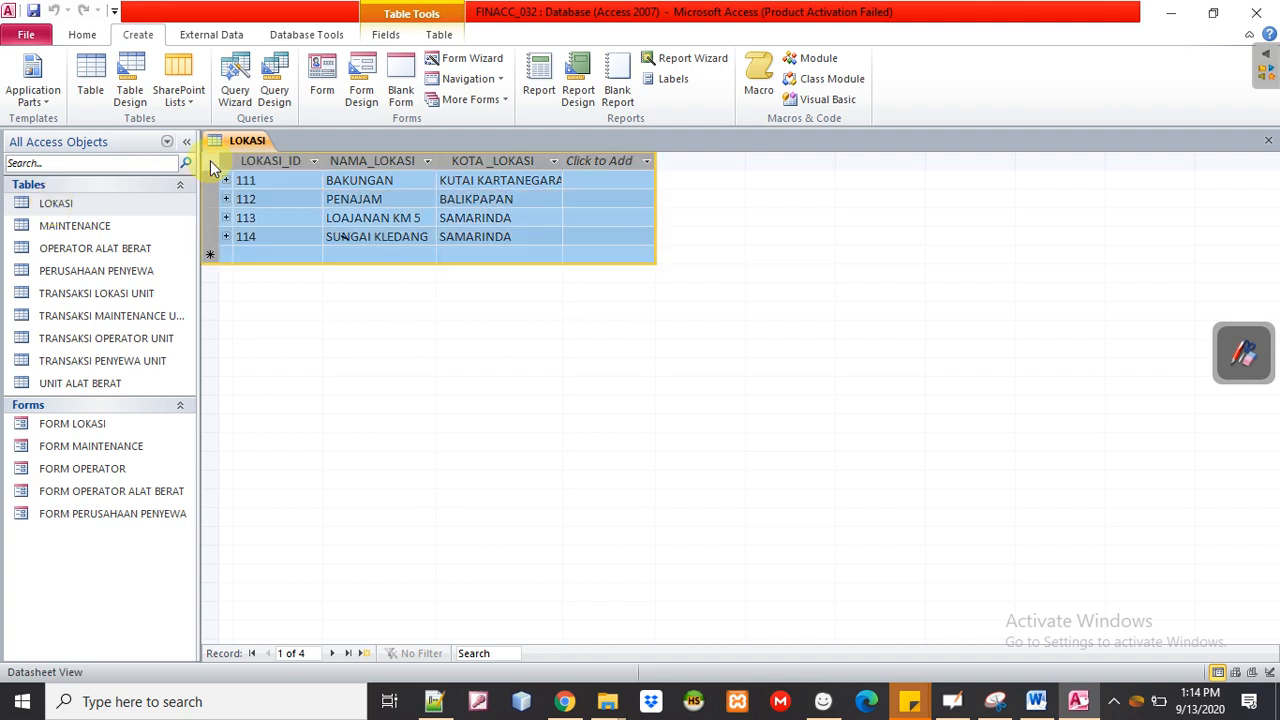
{"action": "left_click", "coordinate": [210, 181]}
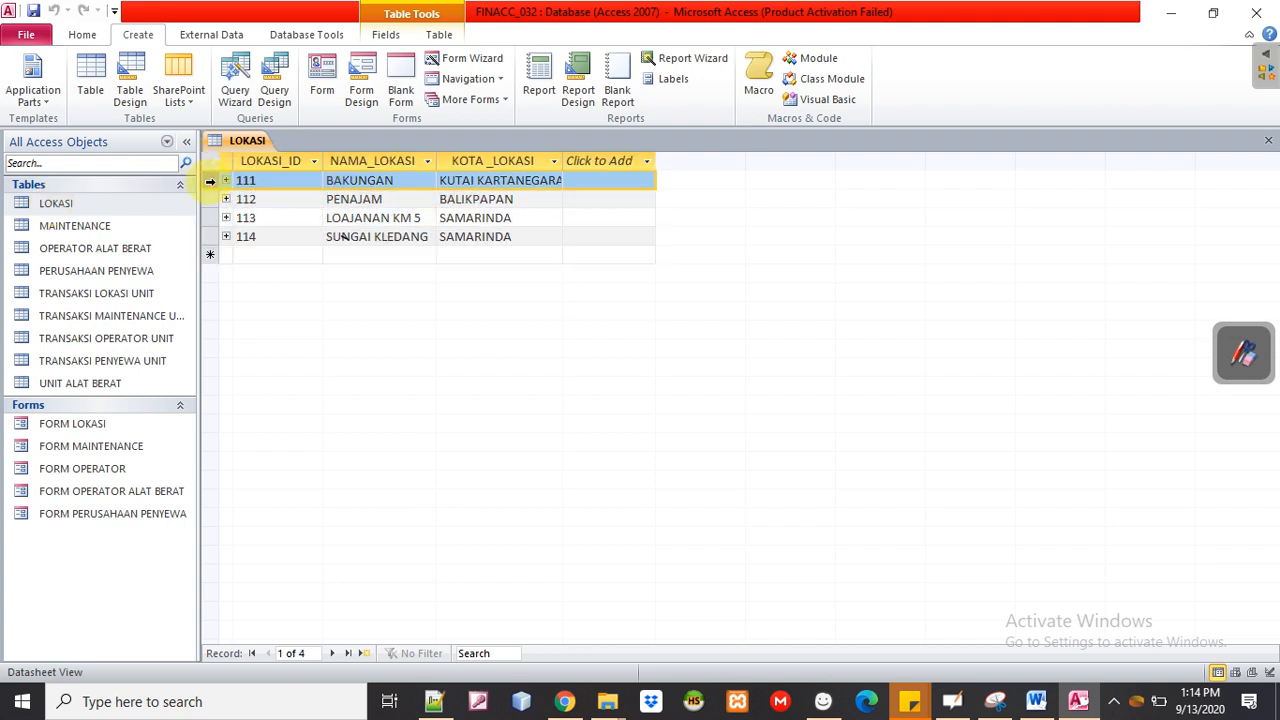
{"action": "left_click", "coordinate": [280, 160]}
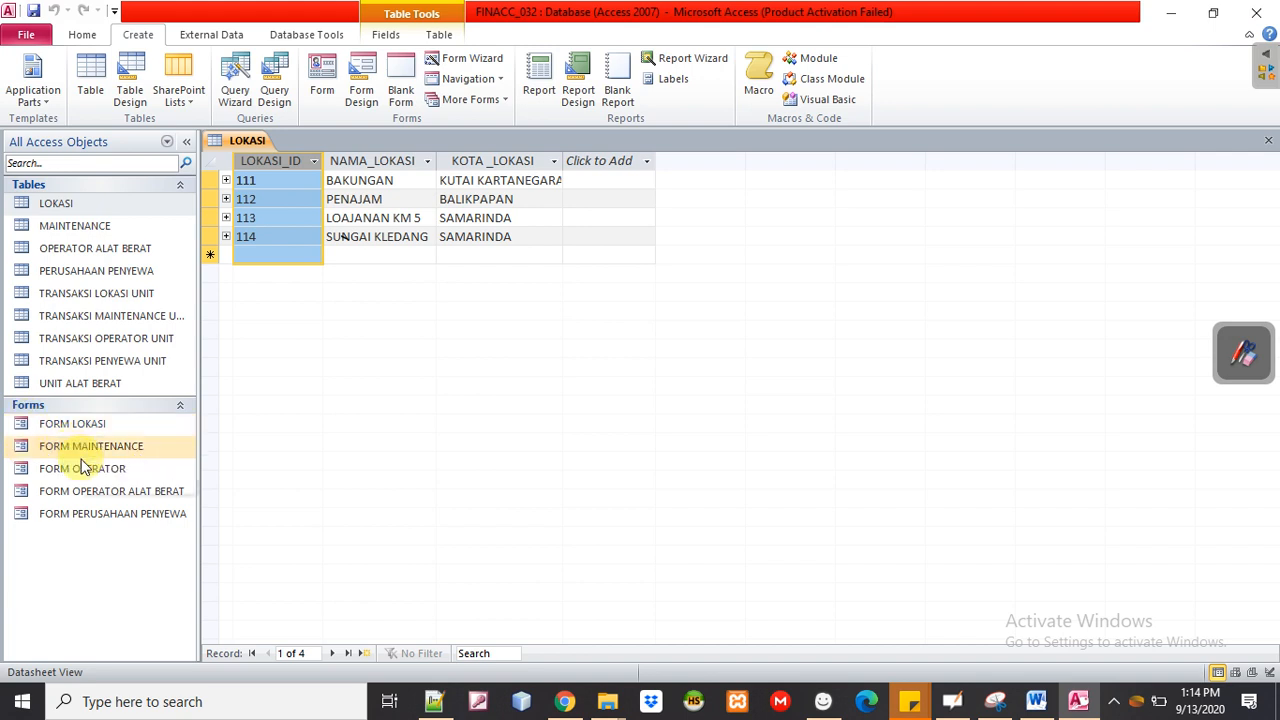
Open FORM LOKASI and compare it with the LOKASI table's datasheet
{"action": "left_click", "coordinate": [91, 420]}
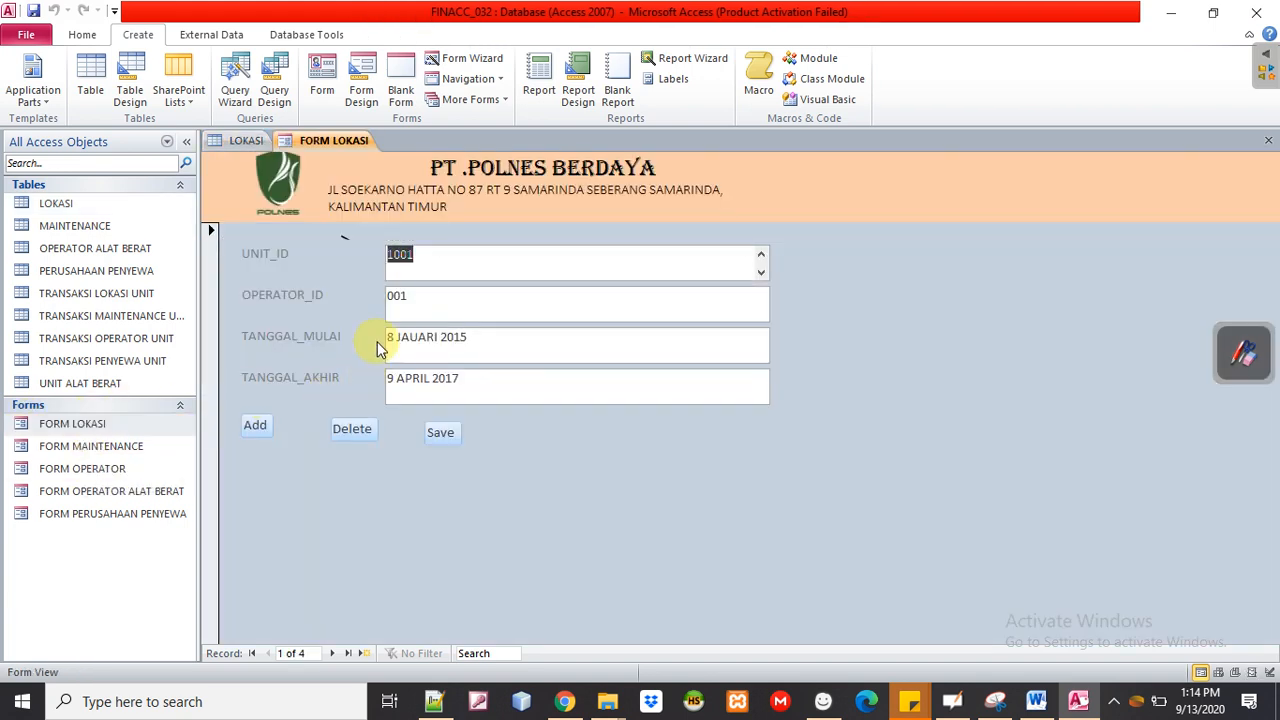
{"action": "left_click", "coordinate": [236, 149]}
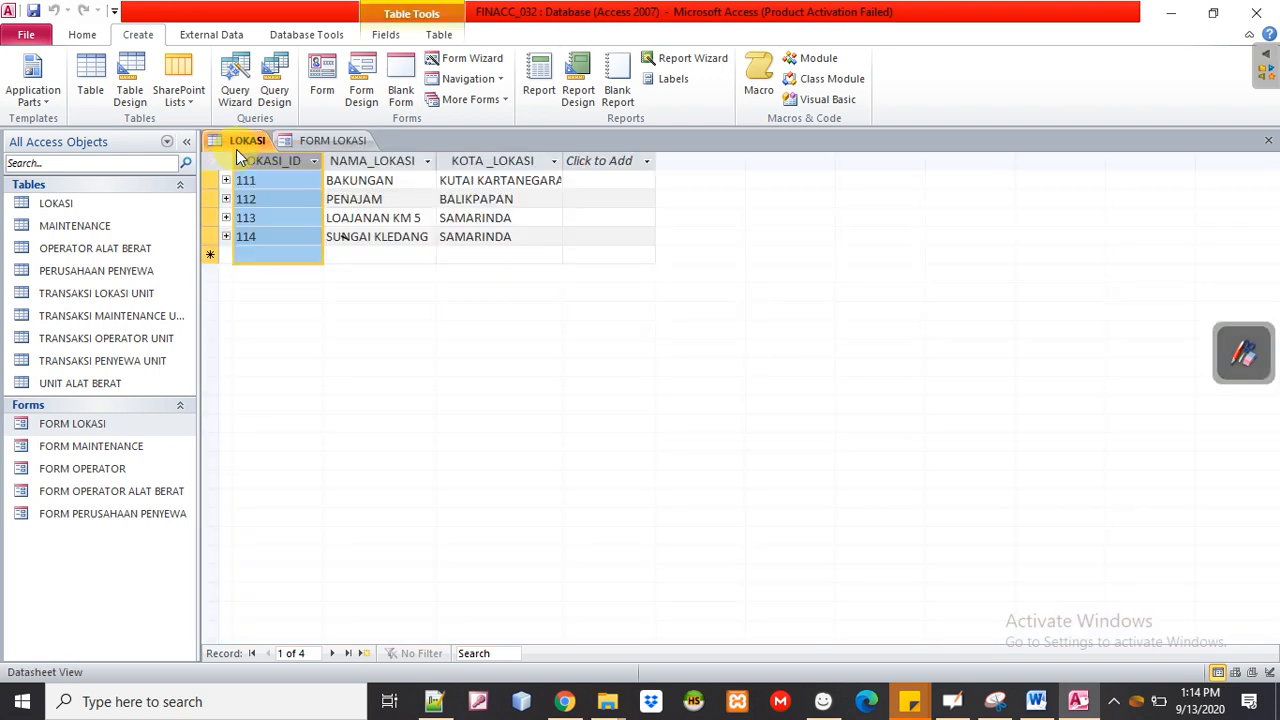
{"action": "left_click", "coordinate": [325, 150]}
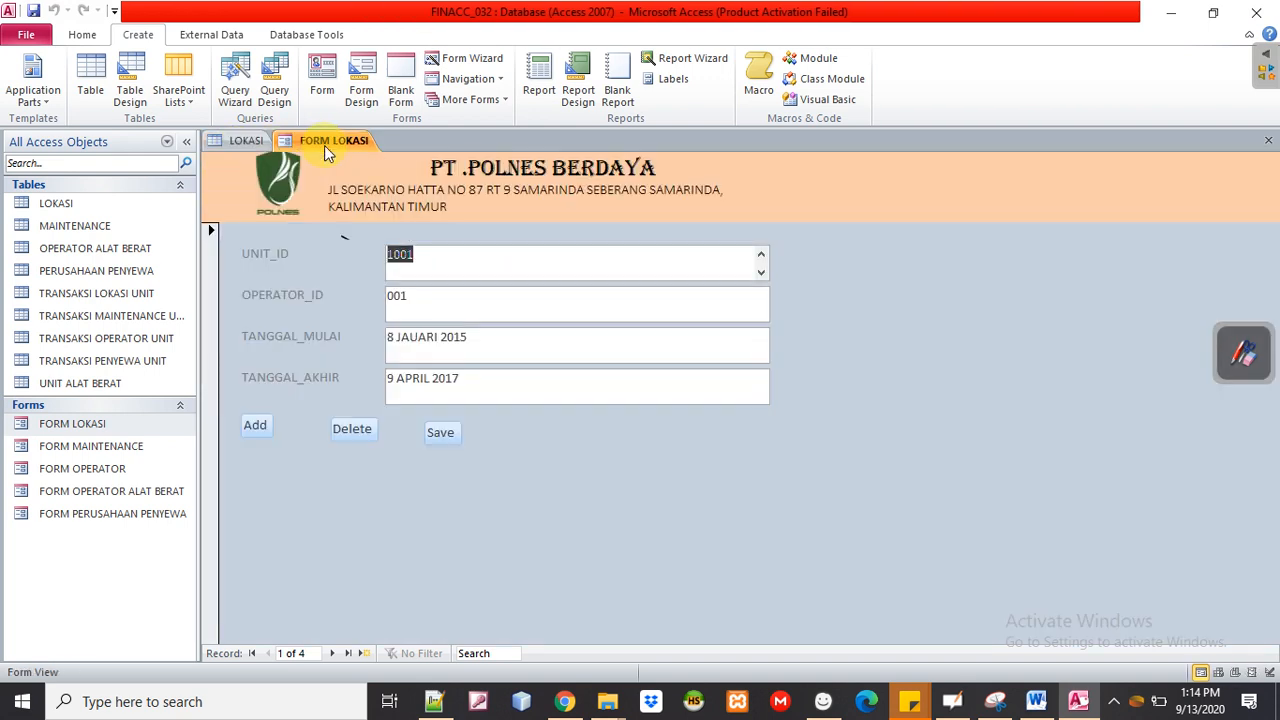
{"action": "left_click", "coordinate": [259, 146]}
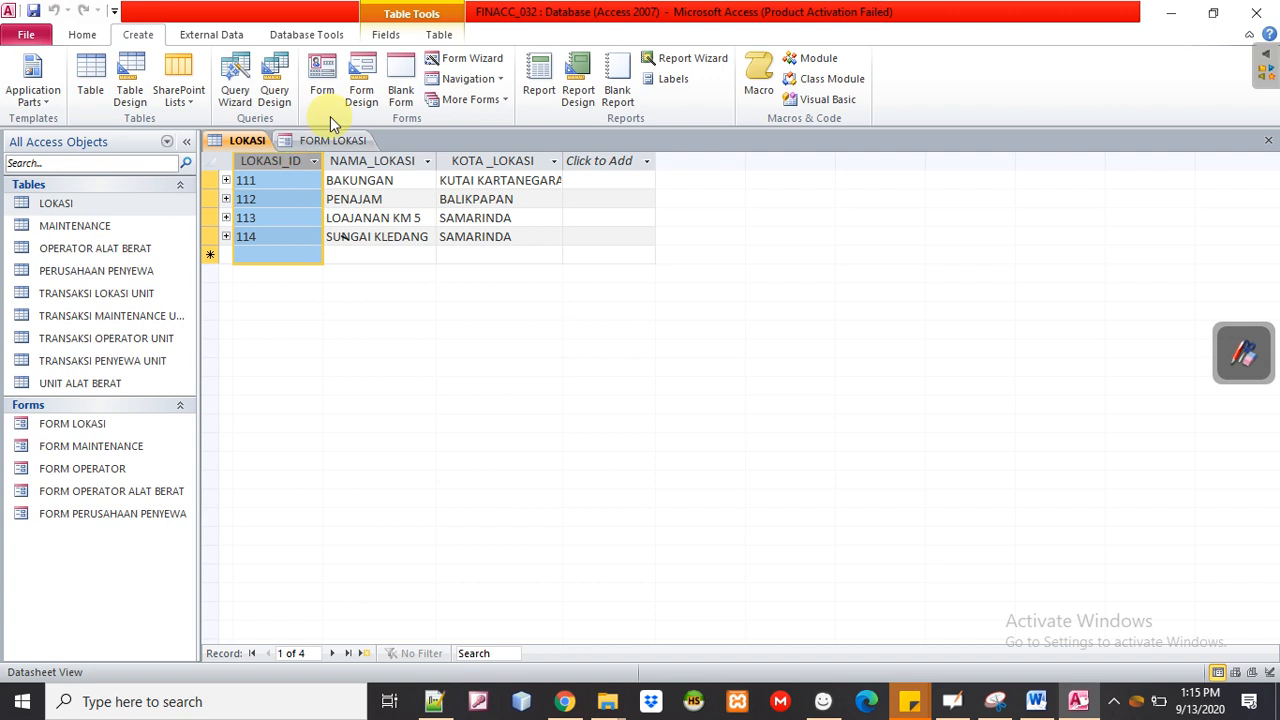
Create a report from the LOKASI table with the Report Wizard, including all its fields and keeping the default layout
{"action": "left_click", "coordinate": [683, 62]}
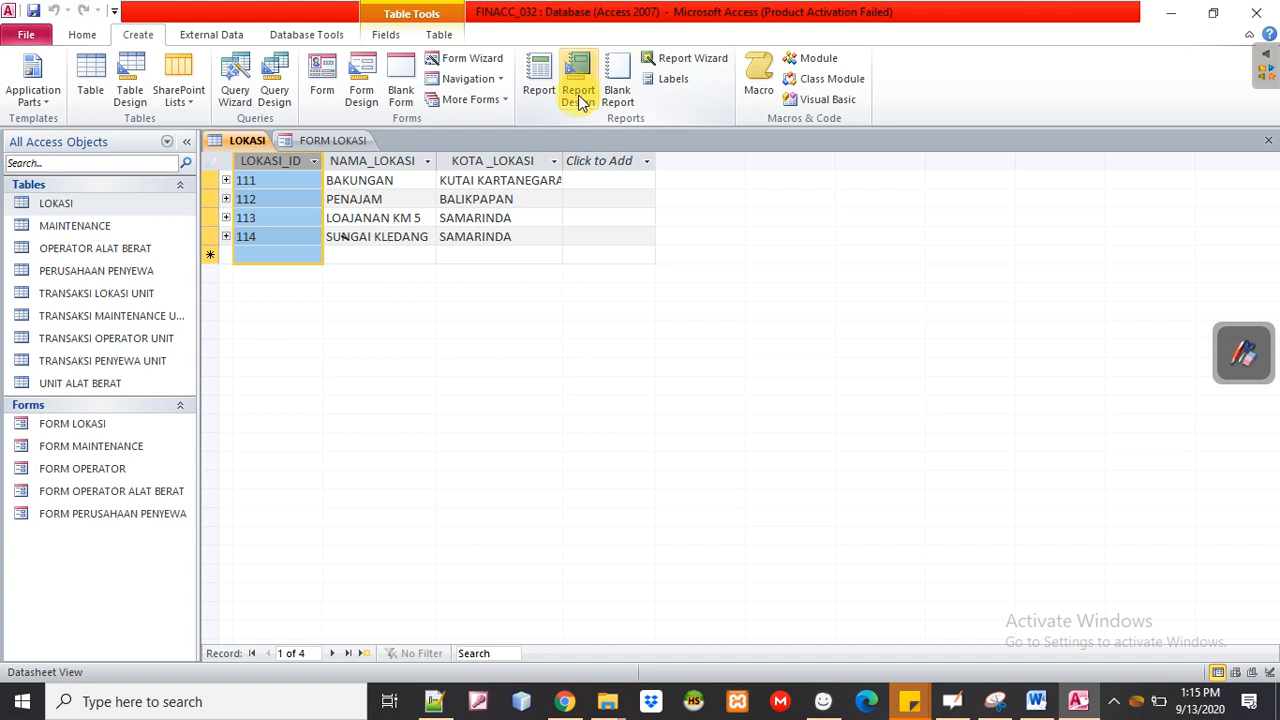
{"action": "left_click", "coordinate": [672, 57]}
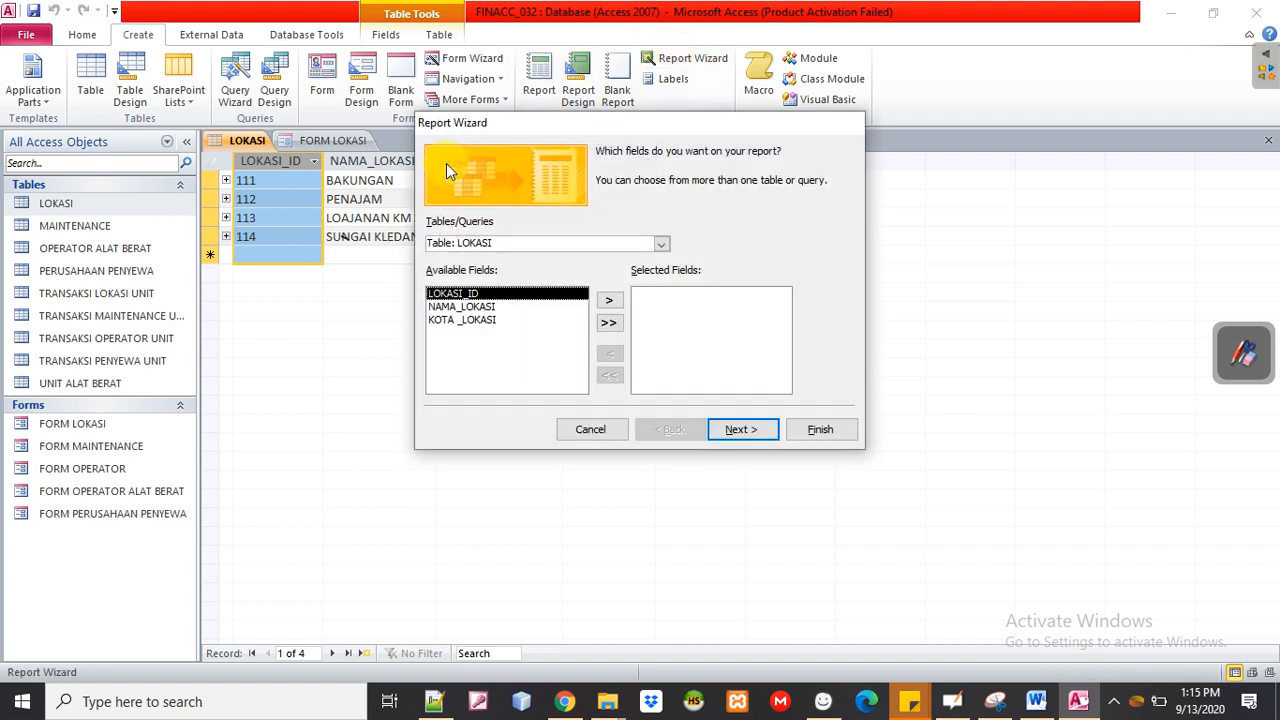
{"action": "left_click", "coordinate": [608, 322]}
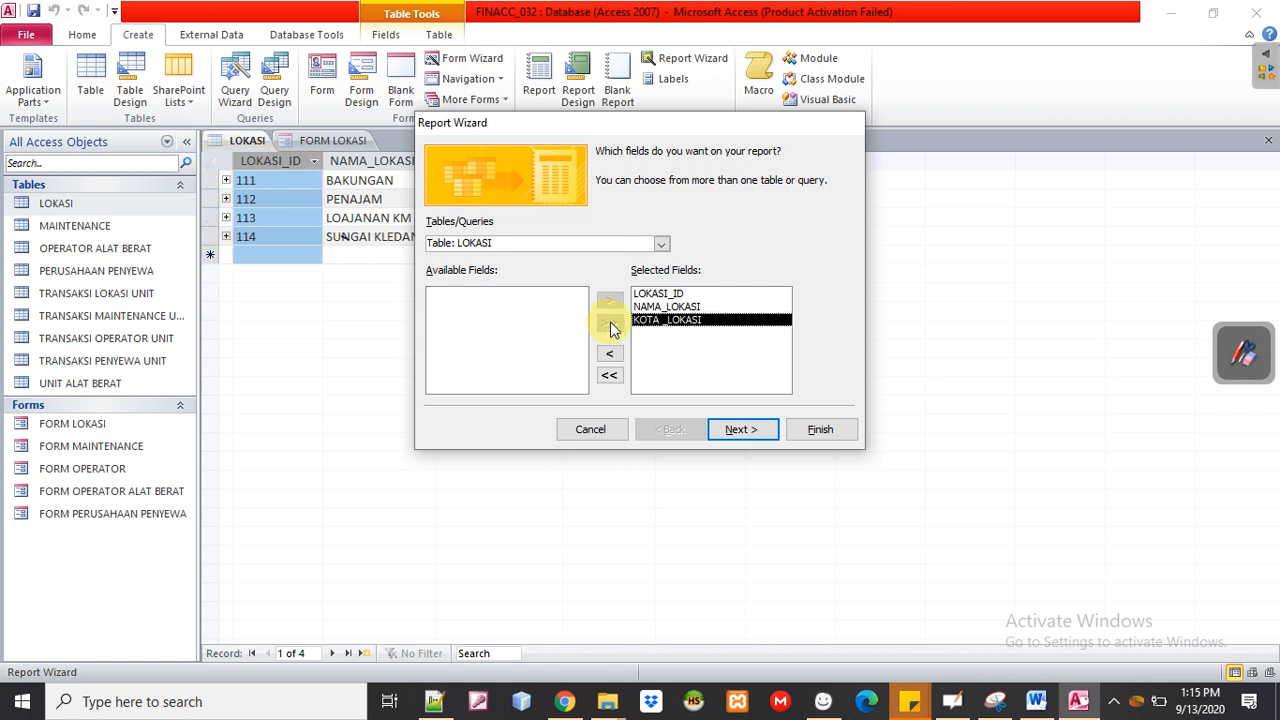
{"action": "left_click", "coordinate": [741, 429]}
{"action": "left_click", "coordinate": [818, 429]}
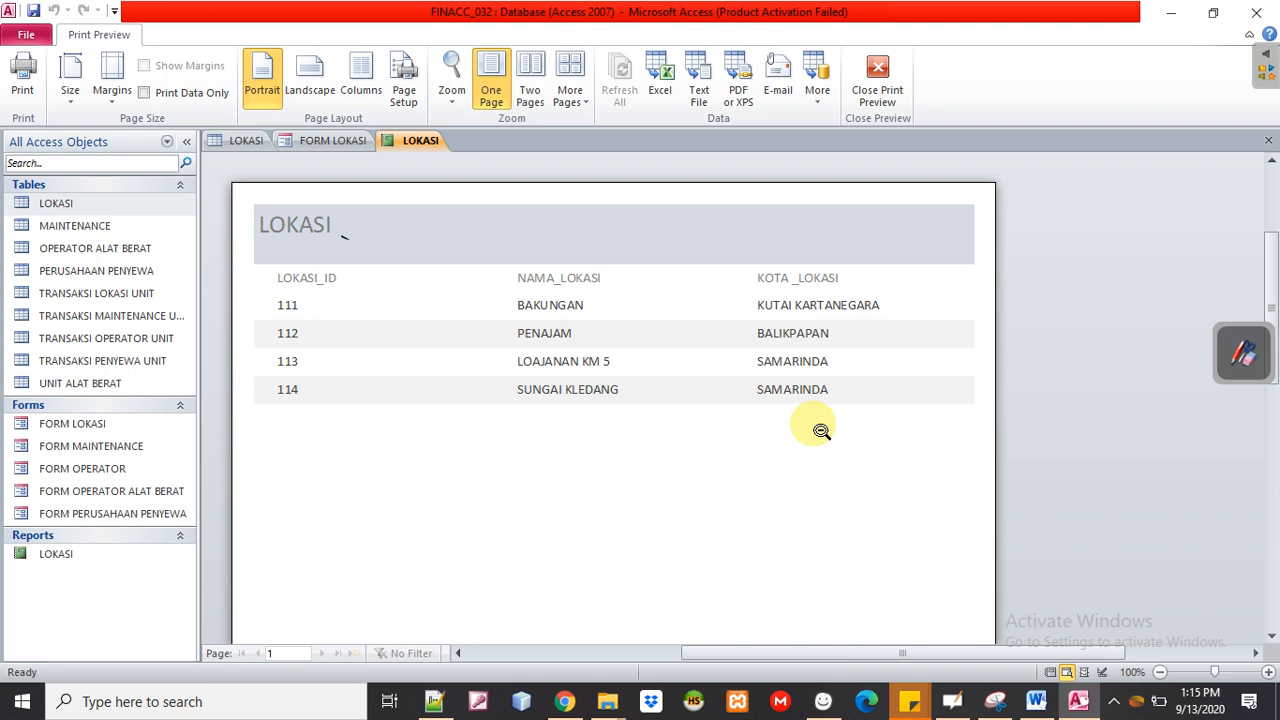
Leave the LOKASI report's print preview and close all open objects
{"action": "left_click", "coordinate": [906, 84]}
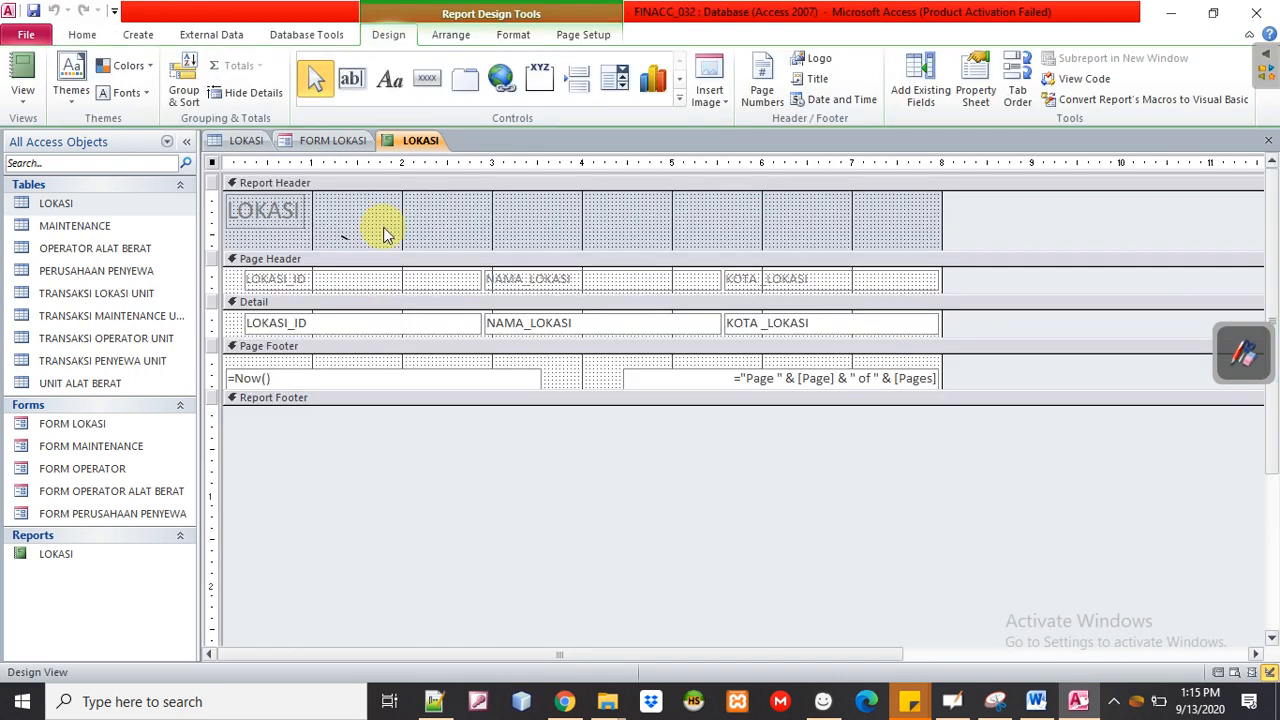
{"action": "right_click", "coordinate": [404, 140]}
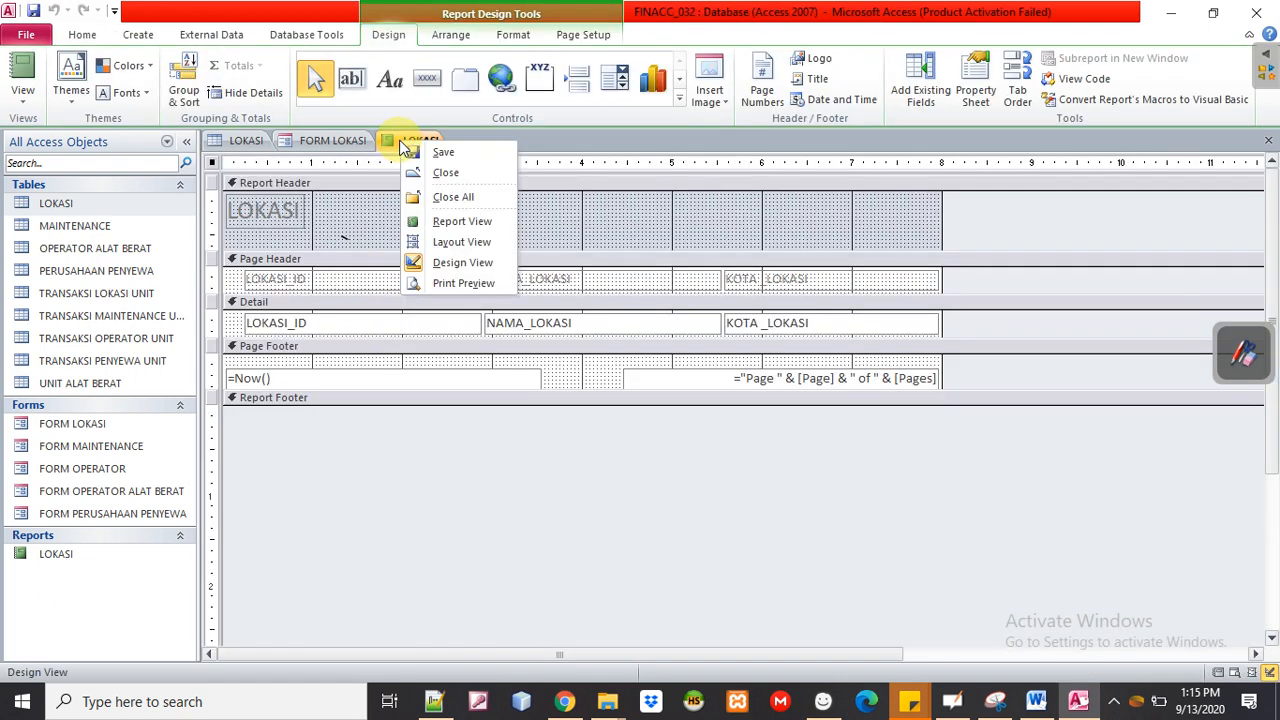
{"action": "left_click", "coordinate": [444, 198]}
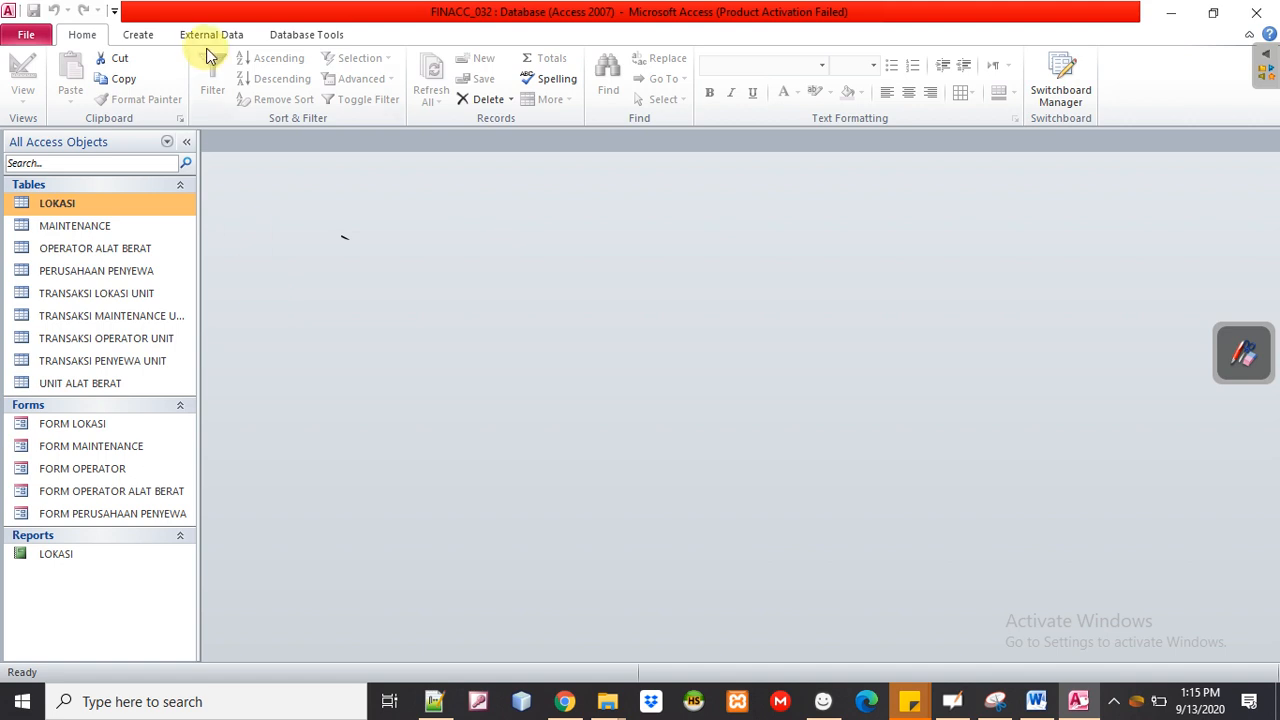
View the query wizard types and a blank query design, closing both without creating a query
{"action": "left_click", "coordinate": [155, 37]}
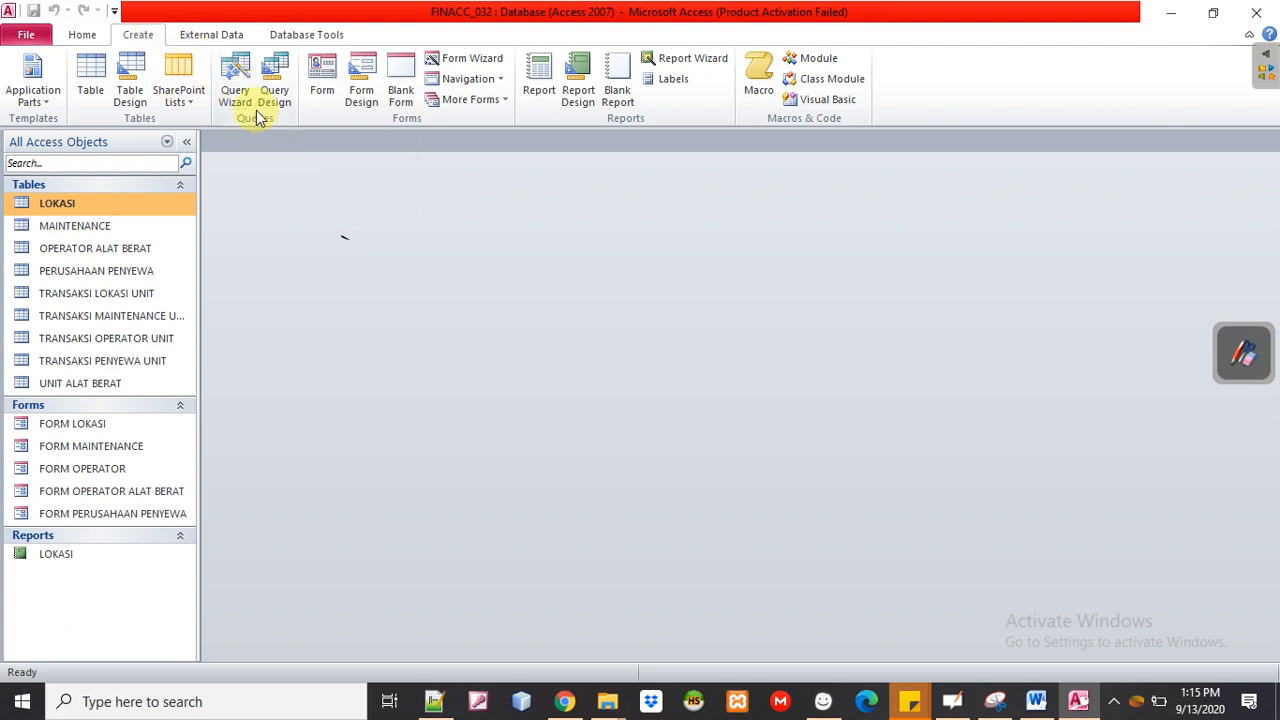
{"action": "left_click", "coordinate": [235, 82]}
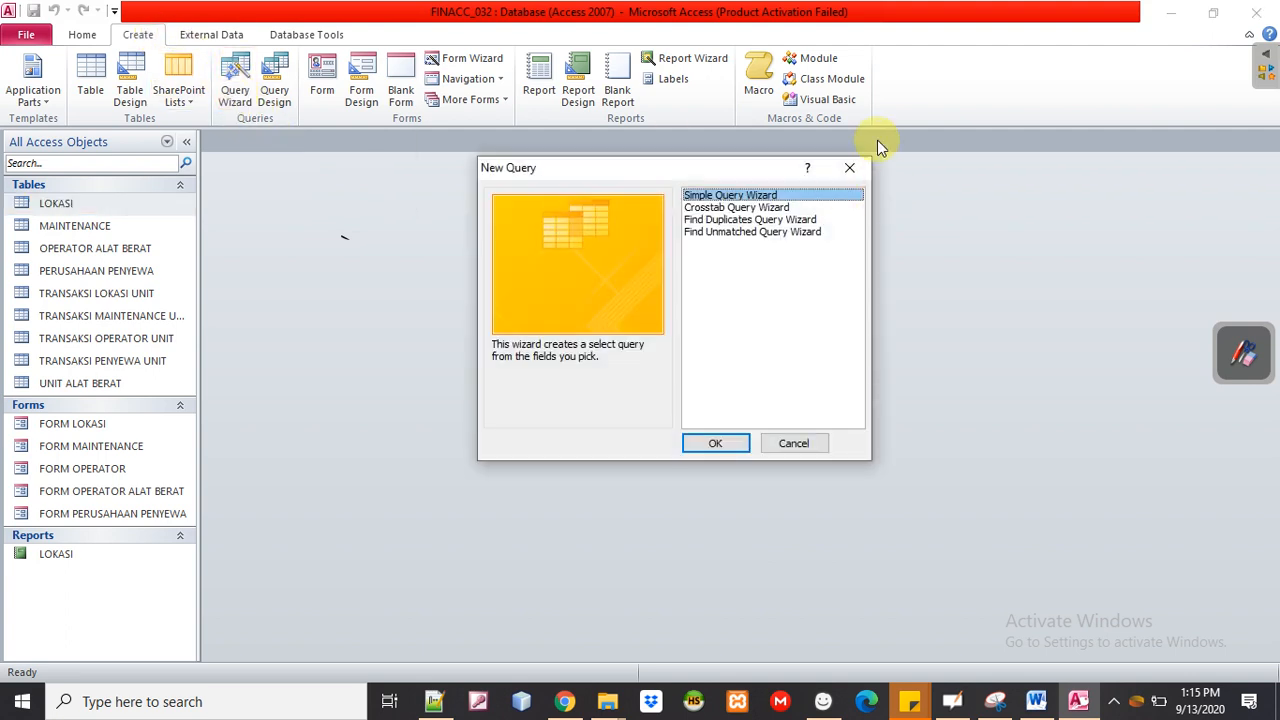
{"action": "left_click", "coordinate": [846, 170]}
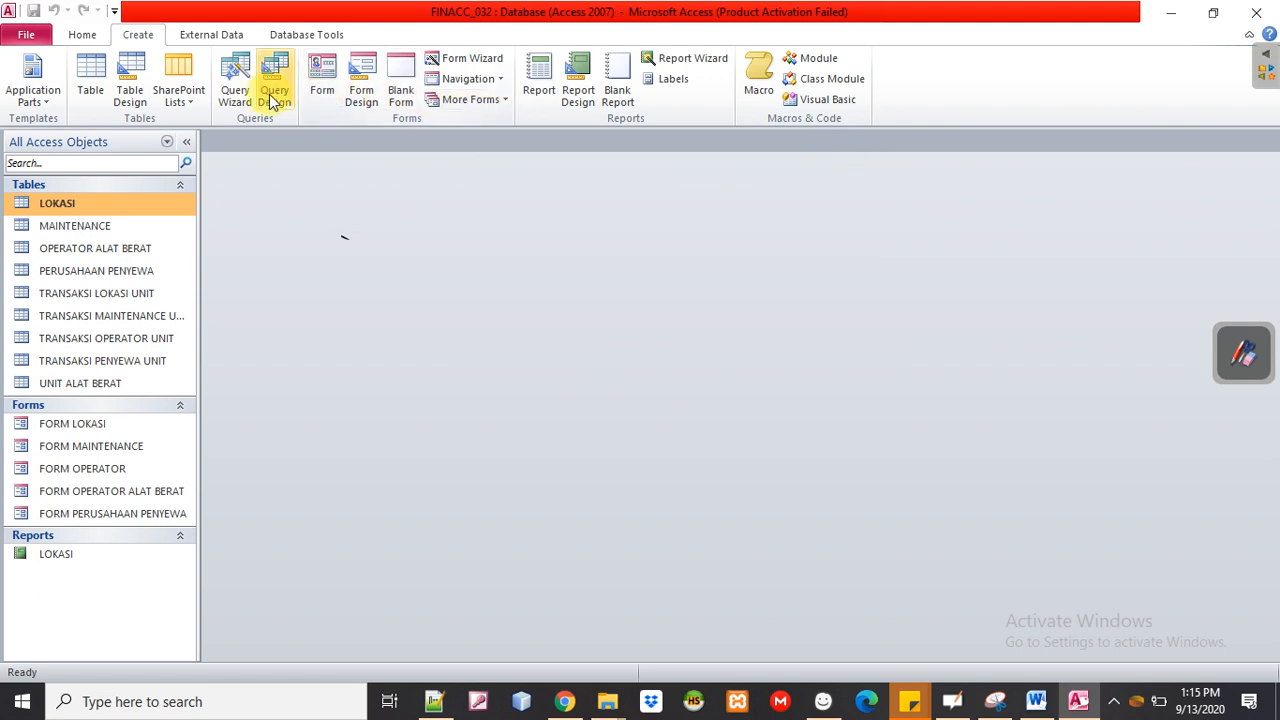
{"action": "left_click", "coordinate": [273, 98]}
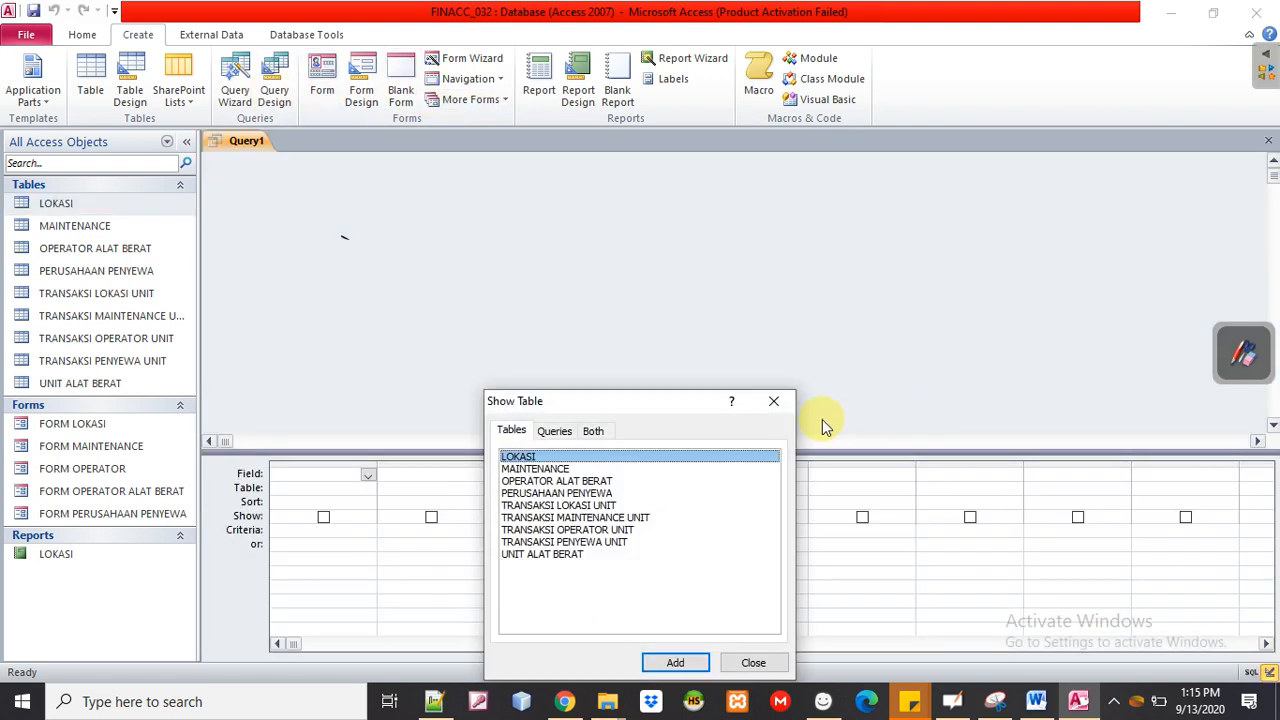
{"action": "left_click", "coordinate": [781, 409]}
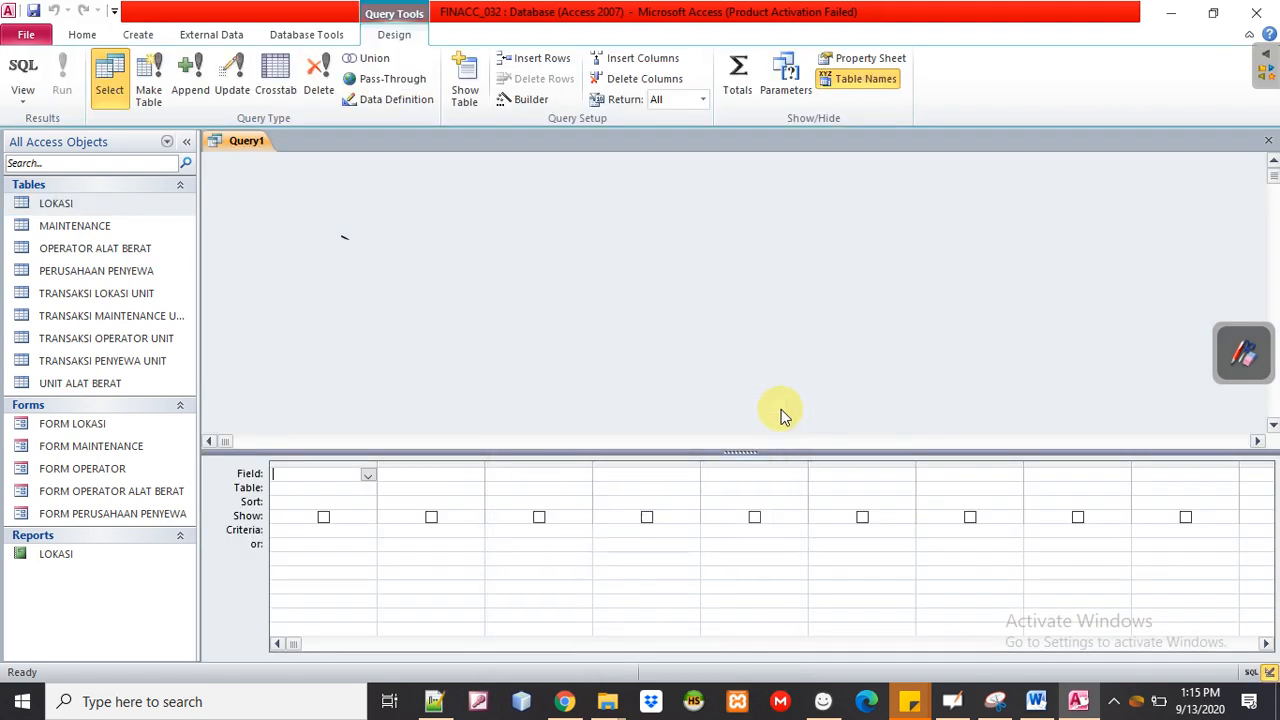
{"action": "right_click", "coordinate": [254, 147]}
{"action": "left_click", "coordinate": [298, 179]}
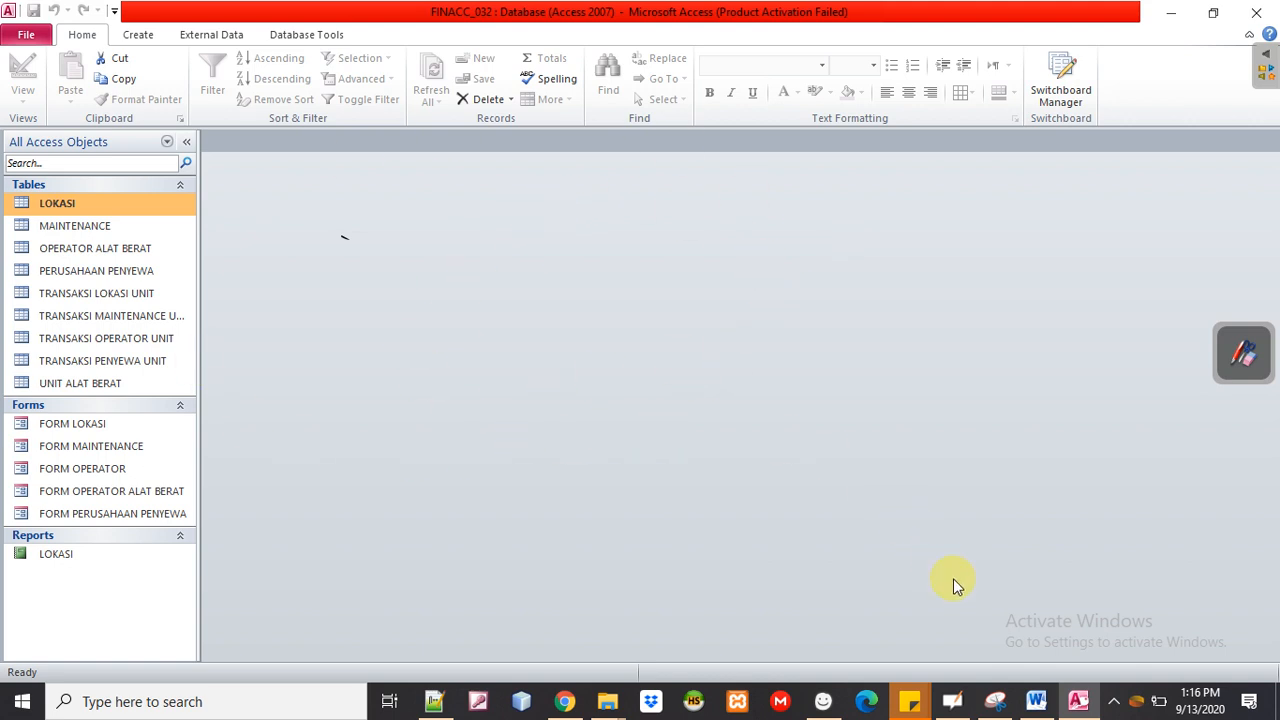
Switch to the LAT 1 exercise document in Word and examine its time limit and the instruction for naming the answer file
{"action": "left_click", "coordinate": [1040, 705]}
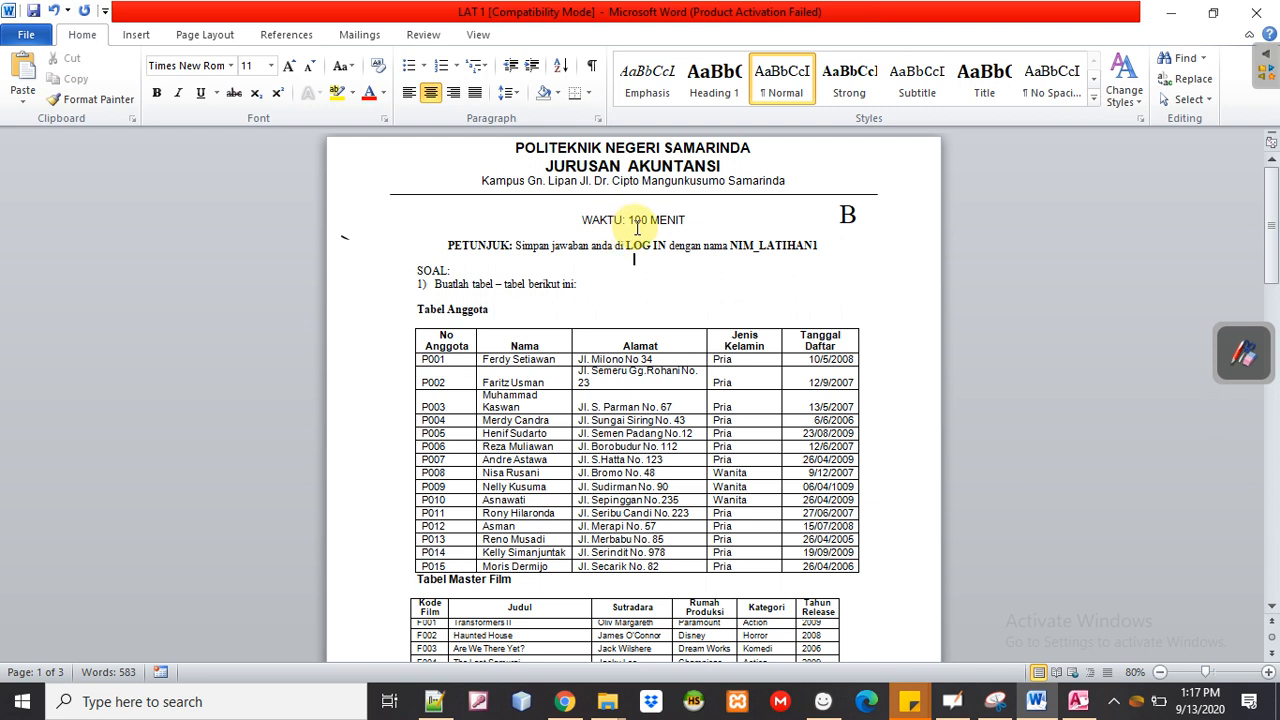
{"action": "left_click_drag", "start_coordinate": [573, 218], "coordinate": [686, 218]}
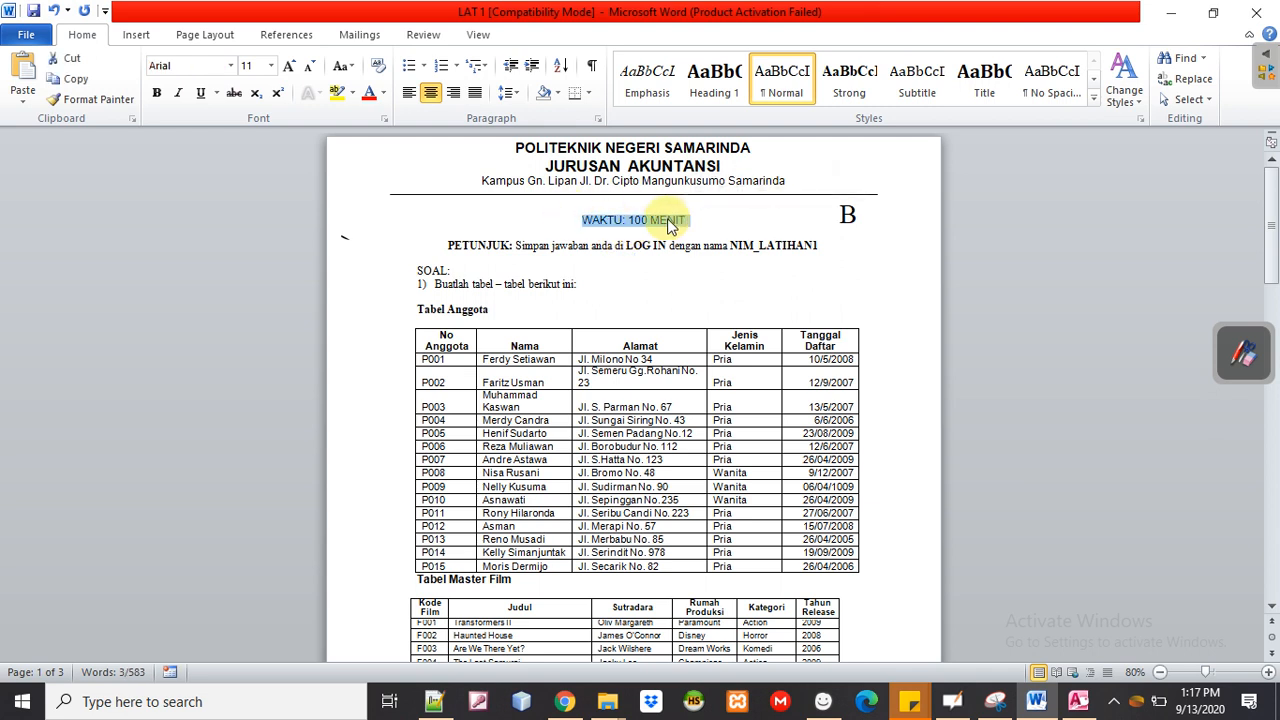
{"action": "left_click", "coordinate": [667, 218]}
{"action": "double_click", "coordinate": [640, 221]}
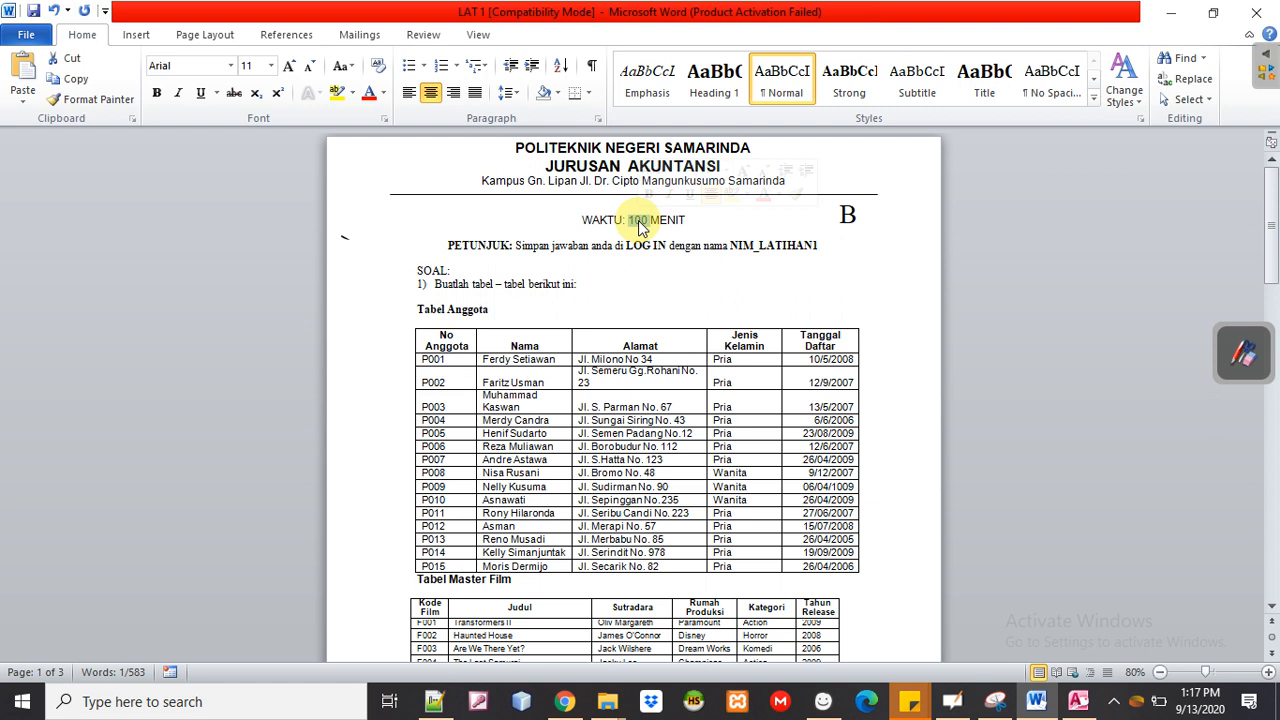
{"action": "left_click", "coordinate": [634, 224]}
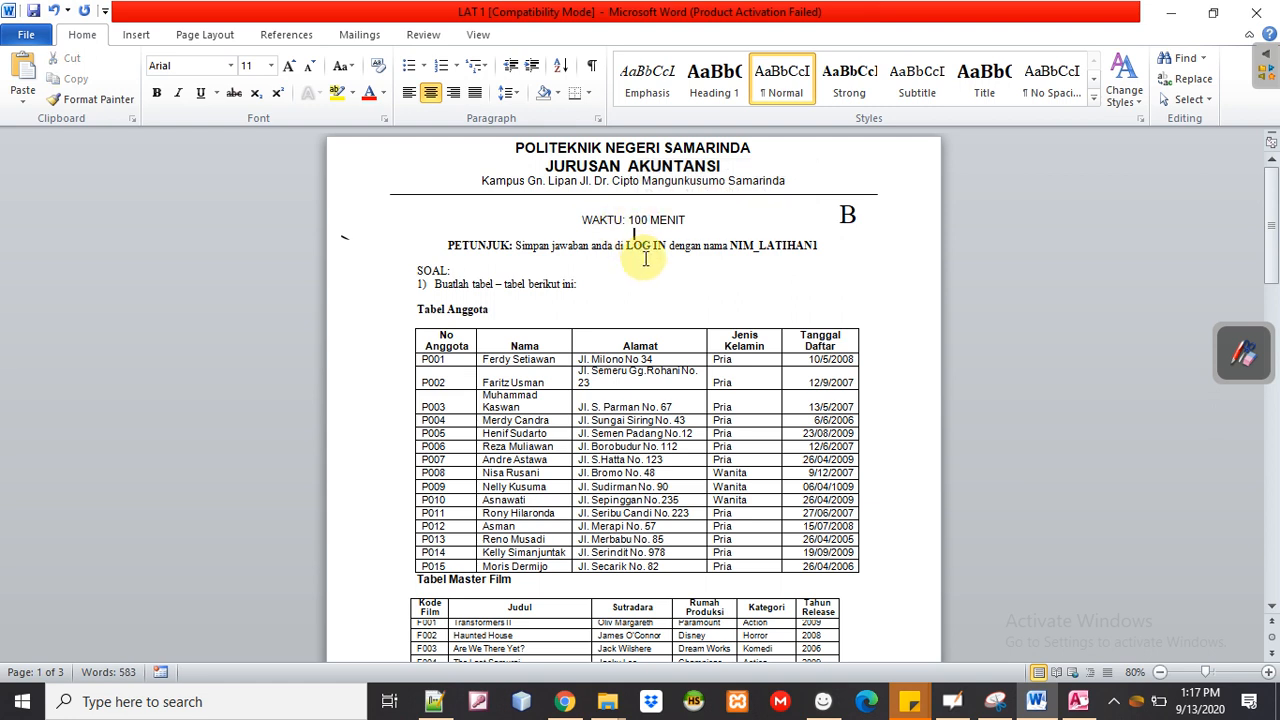
{"action": "left_click_drag", "start_coordinate": [731, 246], "coordinate": [754, 246]}
{"action": "left_click", "coordinate": [755, 246]}
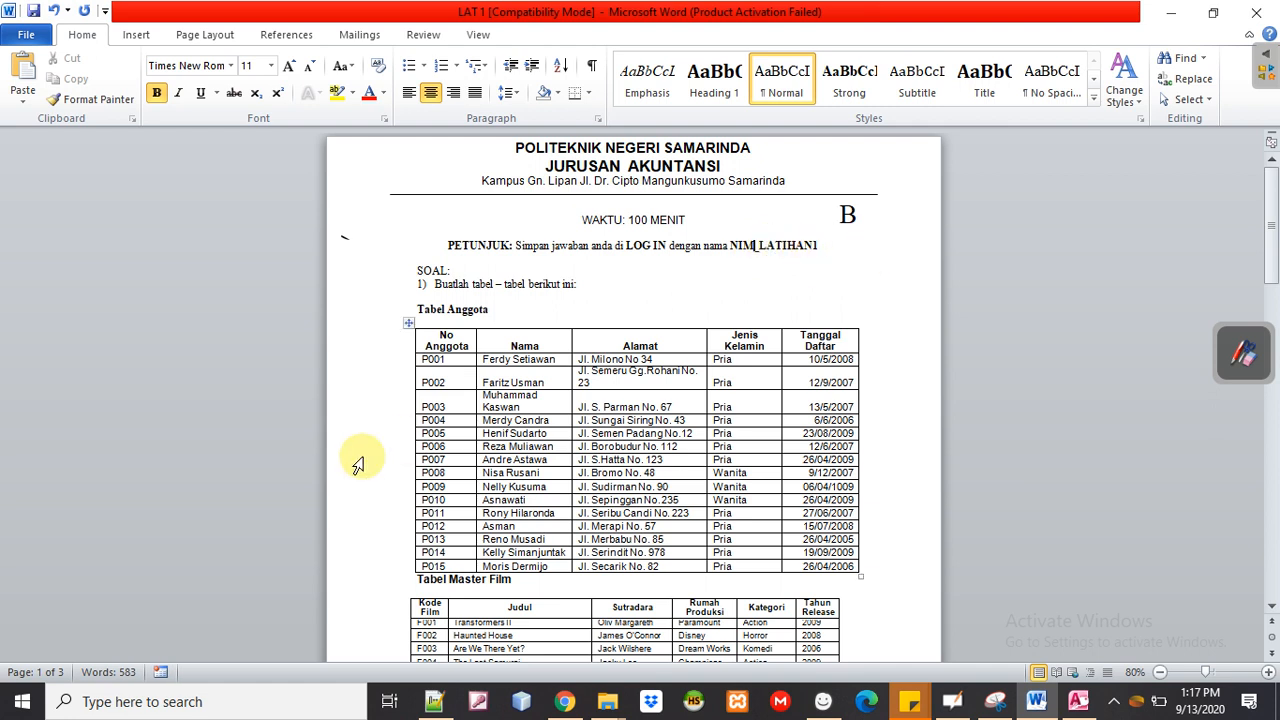
Switch to Notepad++ and write an example answer file name in a new document: a sample student number followed by _Latihan1
{"action": "left_click", "coordinate": [432, 702]}
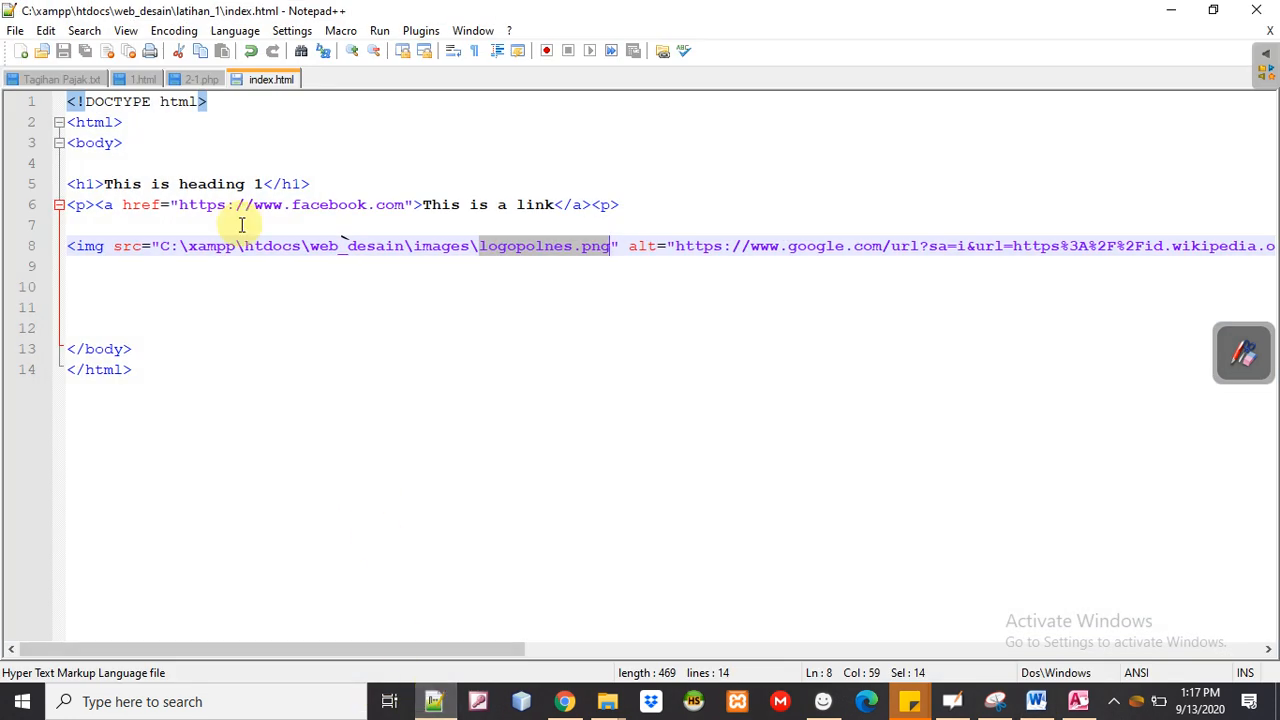
{"action": "left_click", "coordinate": [21, 52]}
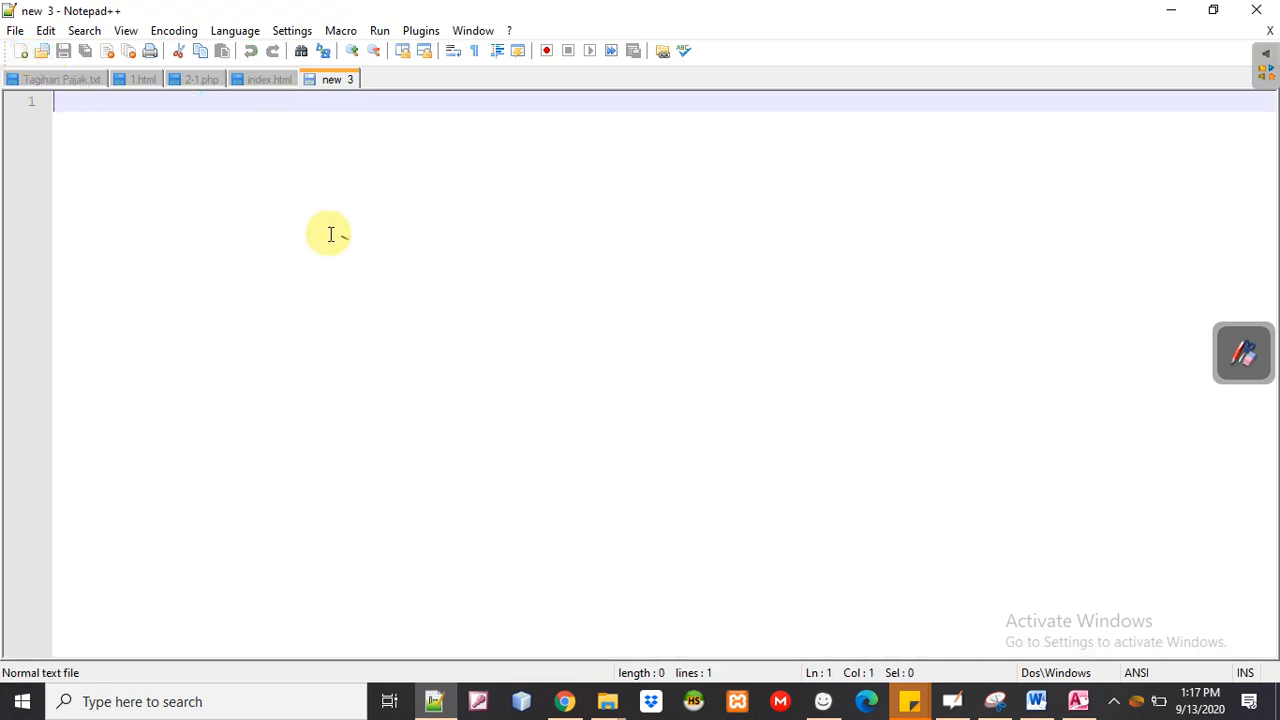
{"action": "type", "text": "19651888 "}
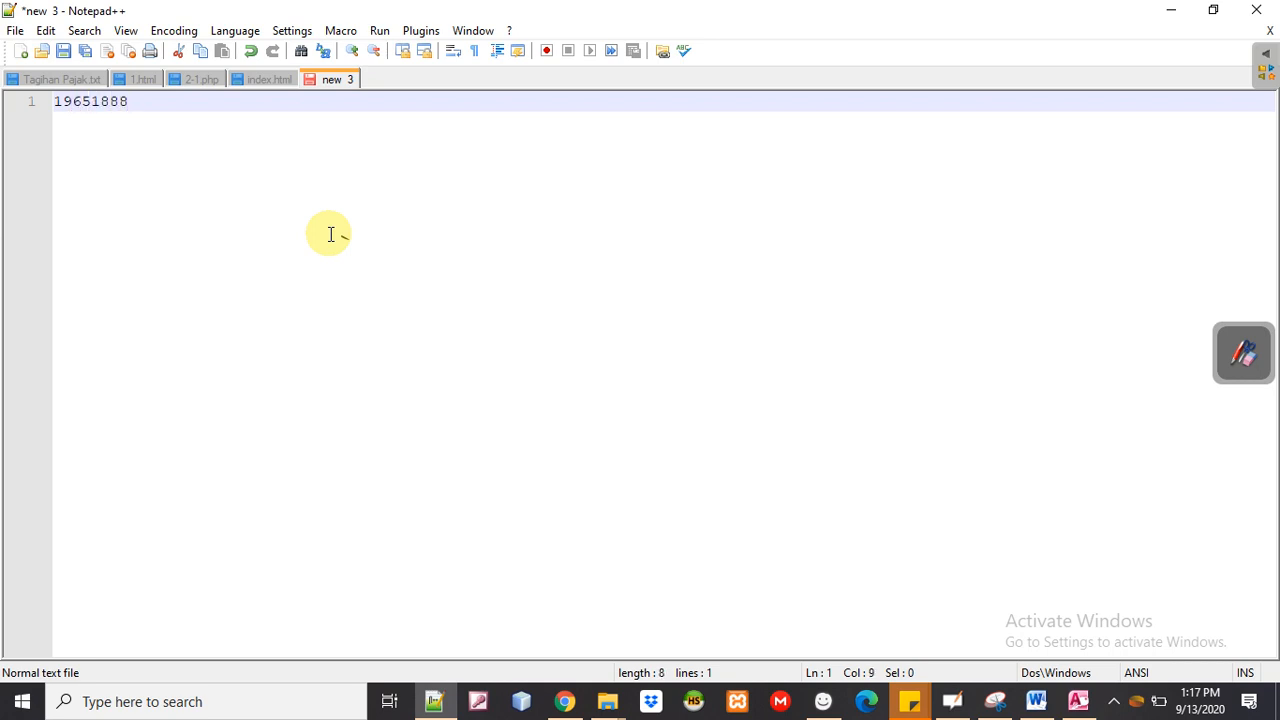
{"action": "type", "text": "_Lati"}
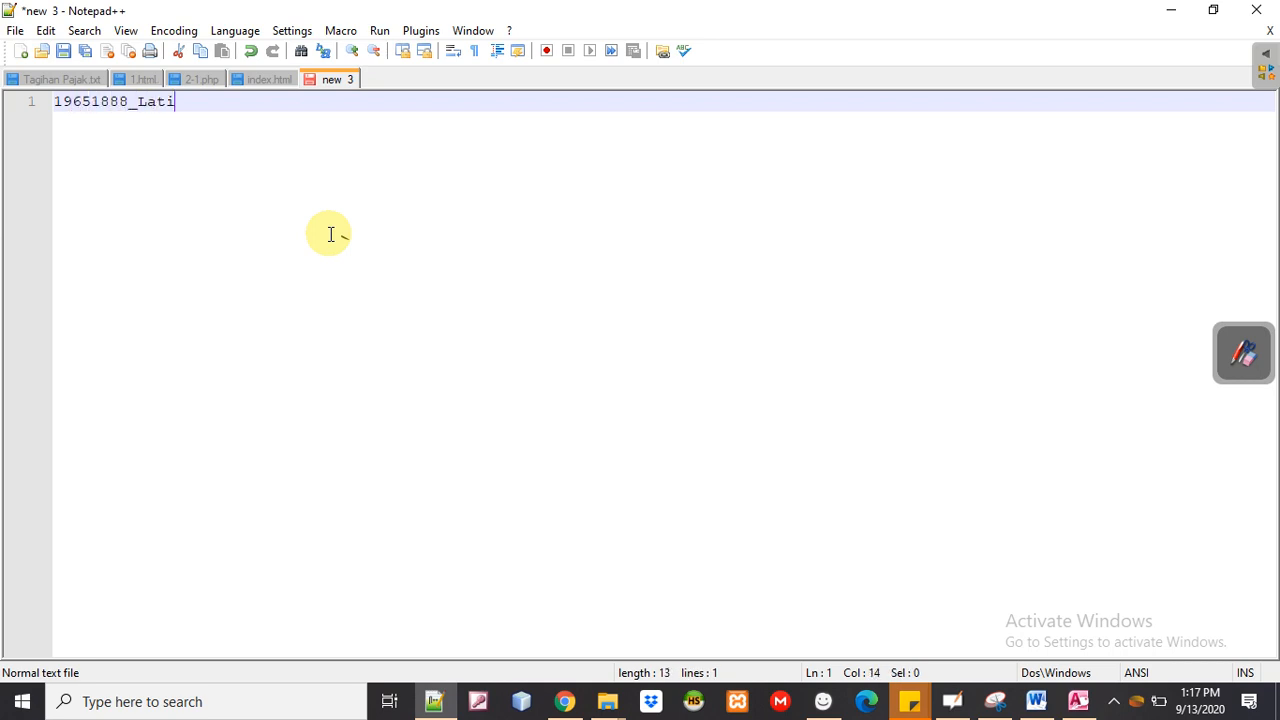
{"action": "type", "text": "han1"}
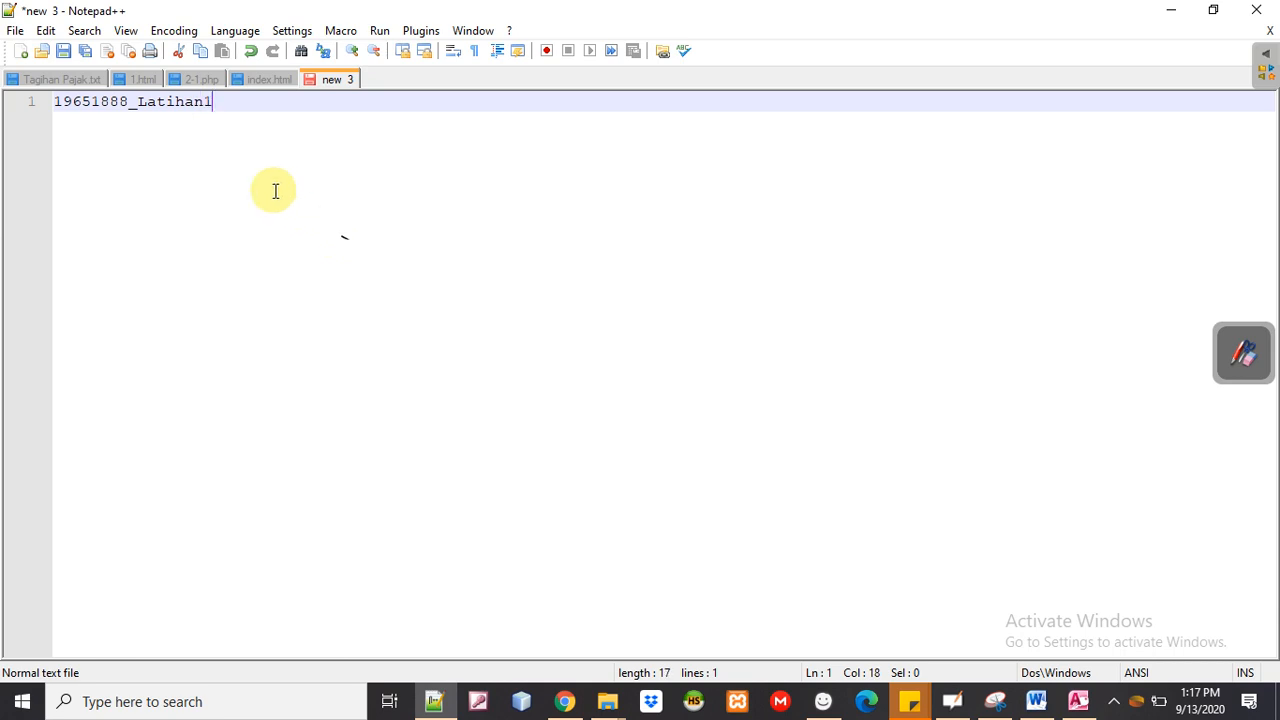
Enlarge the text of the note and highlight the whole example file name
{"action": "left_click", "coordinate": [353, 56]}
{"action": "left_click", "coordinate": [353, 56]}
{"action": "left_click", "coordinate": [353, 56]}
{"action": "left_click", "coordinate": [353, 56]}
{"action": "left_click", "coordinate": [353, 56]}
{"action": "left_click", "coordinate": [353, 56]}
{"action": "left_click", "coordinate": [353, 56]}
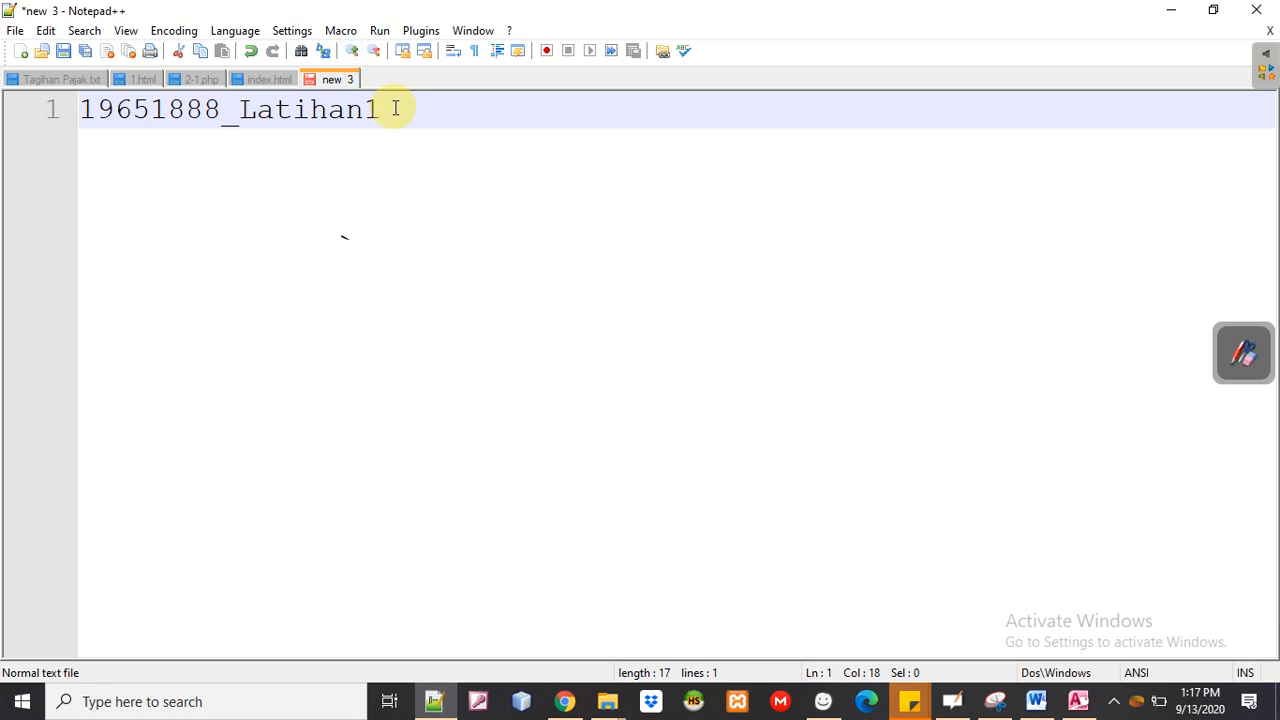
{"action": "left_click", "coordinate": [128, 110]}
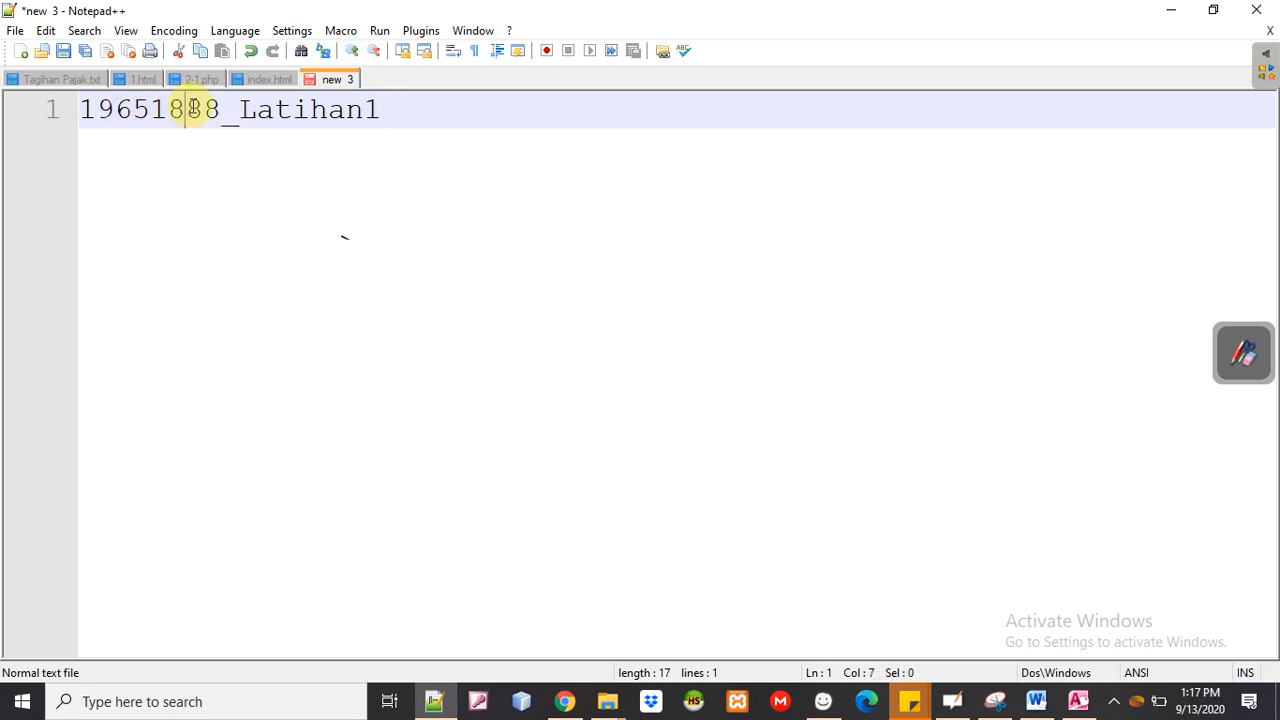
{"action": "left_click", "coordinate": [395, 115]}
{"action": "left_click_drag", "start_coordinate": [395, 115], "coordinate": [80, 110]}
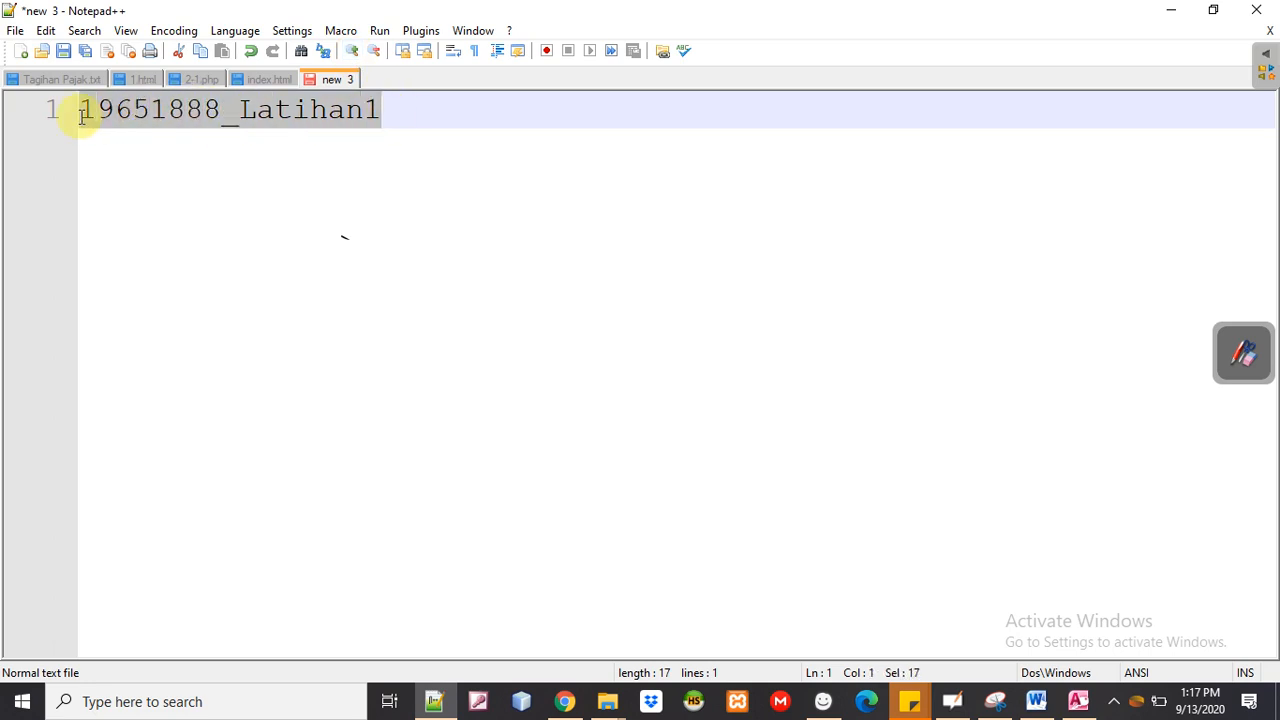
Switch back to the LAT 1 document in Word and examine its tables, the relation and query questions, and the Tabel Penyewaan loan duration column
{"action": "left_click", "coordinate": [1036, 701]}
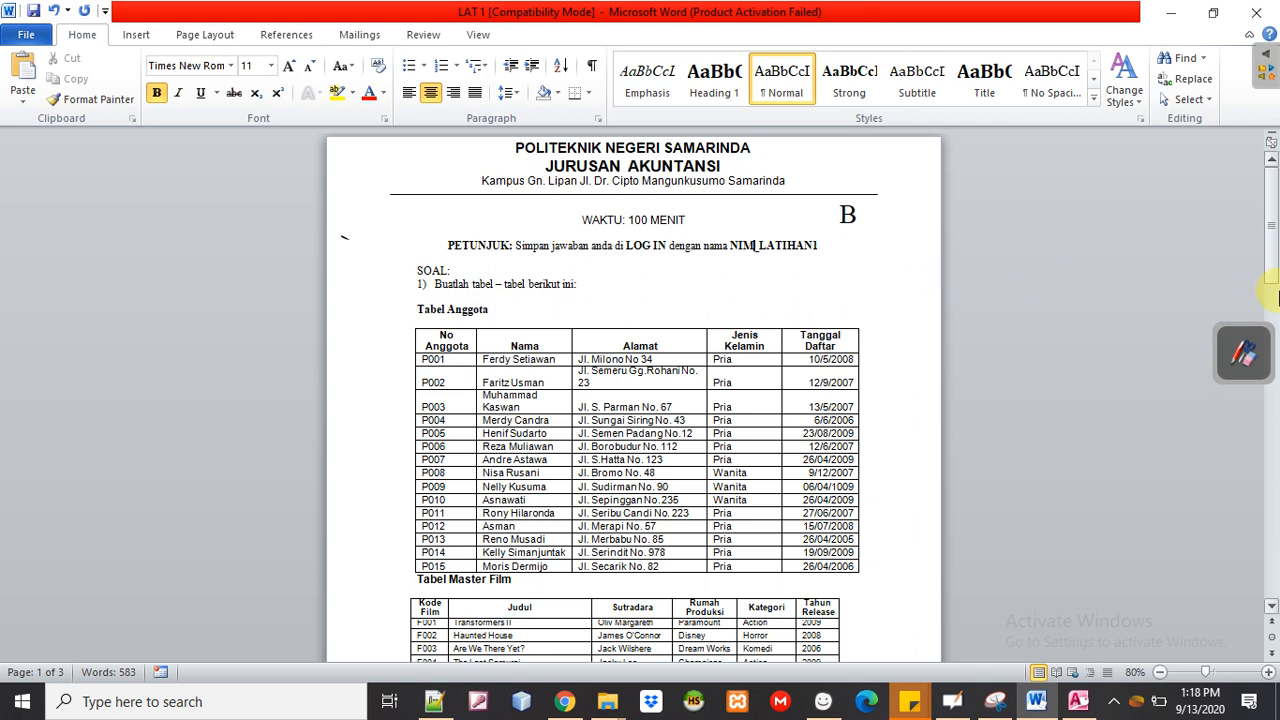
{"action": "left_click_drag", "start_coordinate": [1272, 245], "coordinate": [1275, 262]}
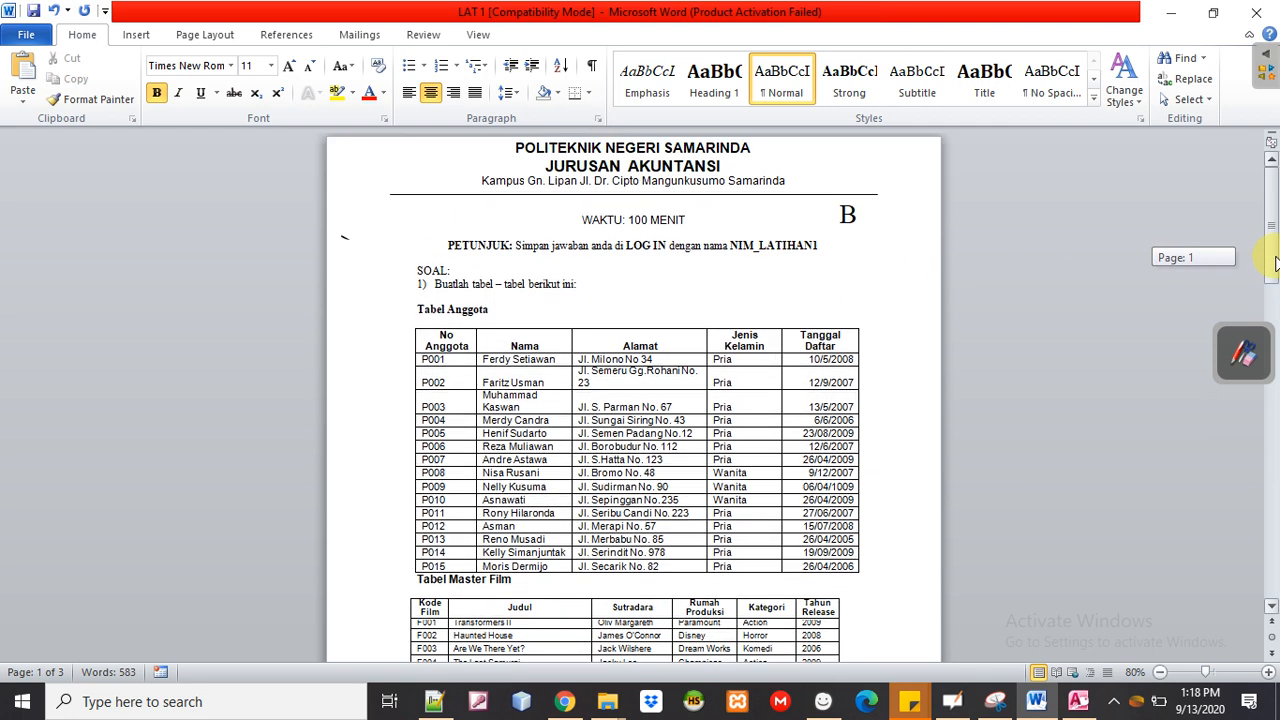
{"action": "left_click_drag", "start_coordinate": [1275, 262], "coordinate": [1256, 392]}
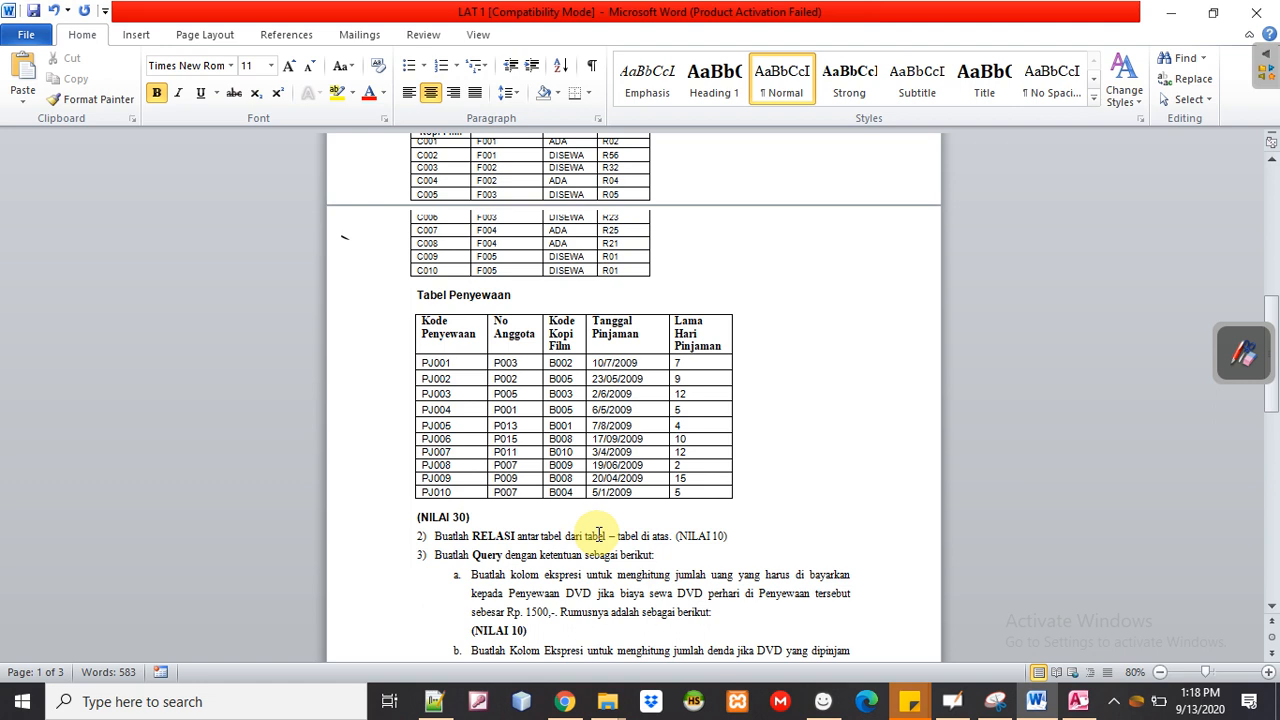
{"action": "double_click", "coordinate": [473, 553]}
{"action": "left_click", "coordinate": [493, 553]}
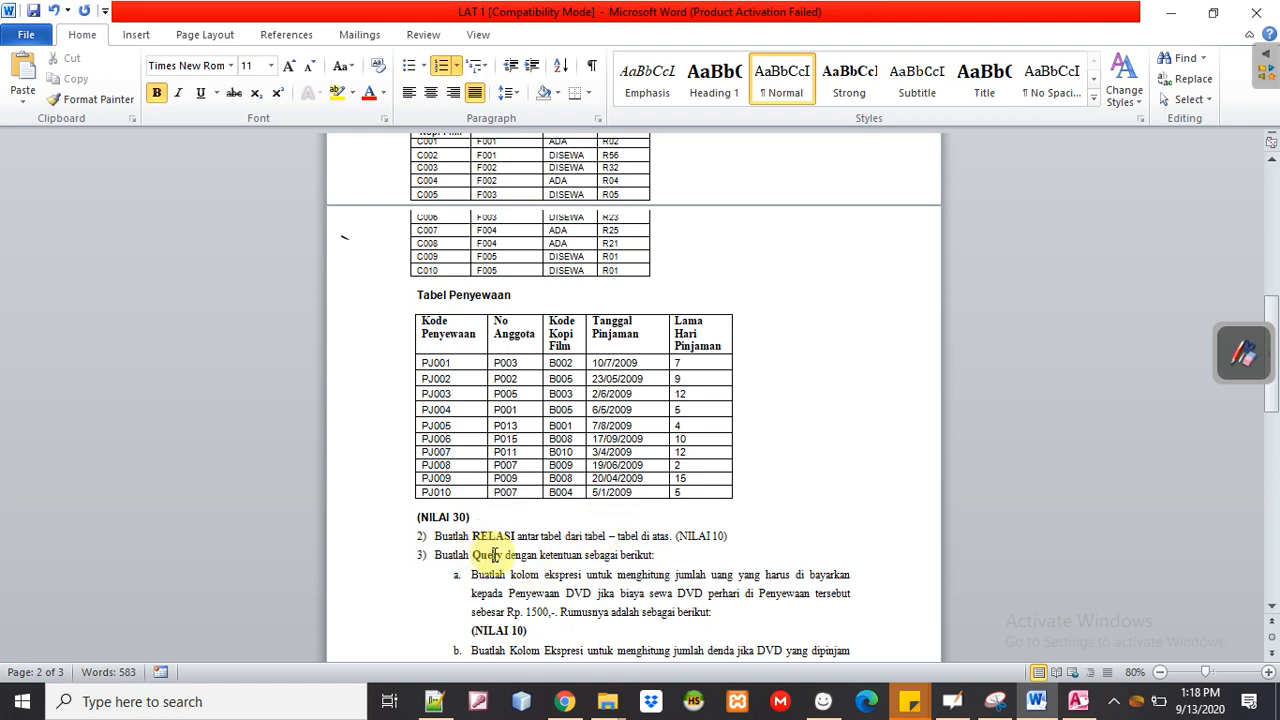
{"action": "left_click_drag", "start_coordinate": [1275, 393], "coordinate": [1277, 458]}
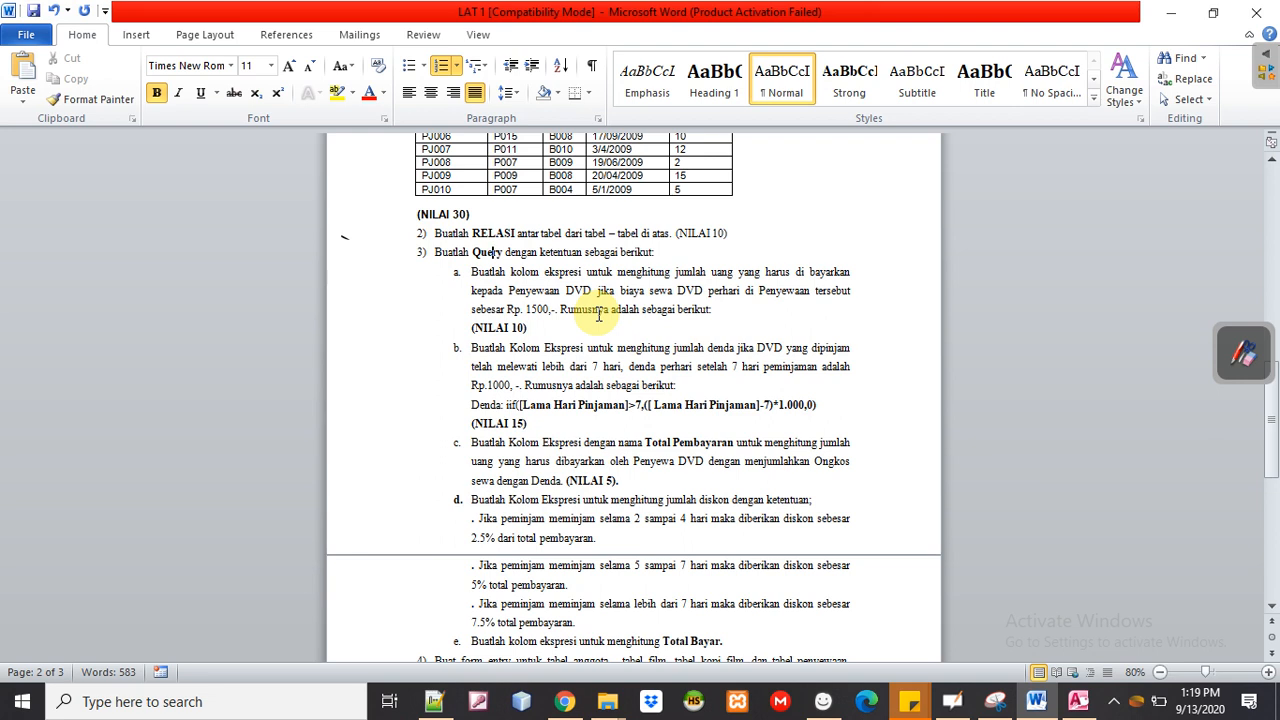
{"action": "left_click_drag", "start_coordinate": [1271, 425], "coordinate": [1275, 392]}
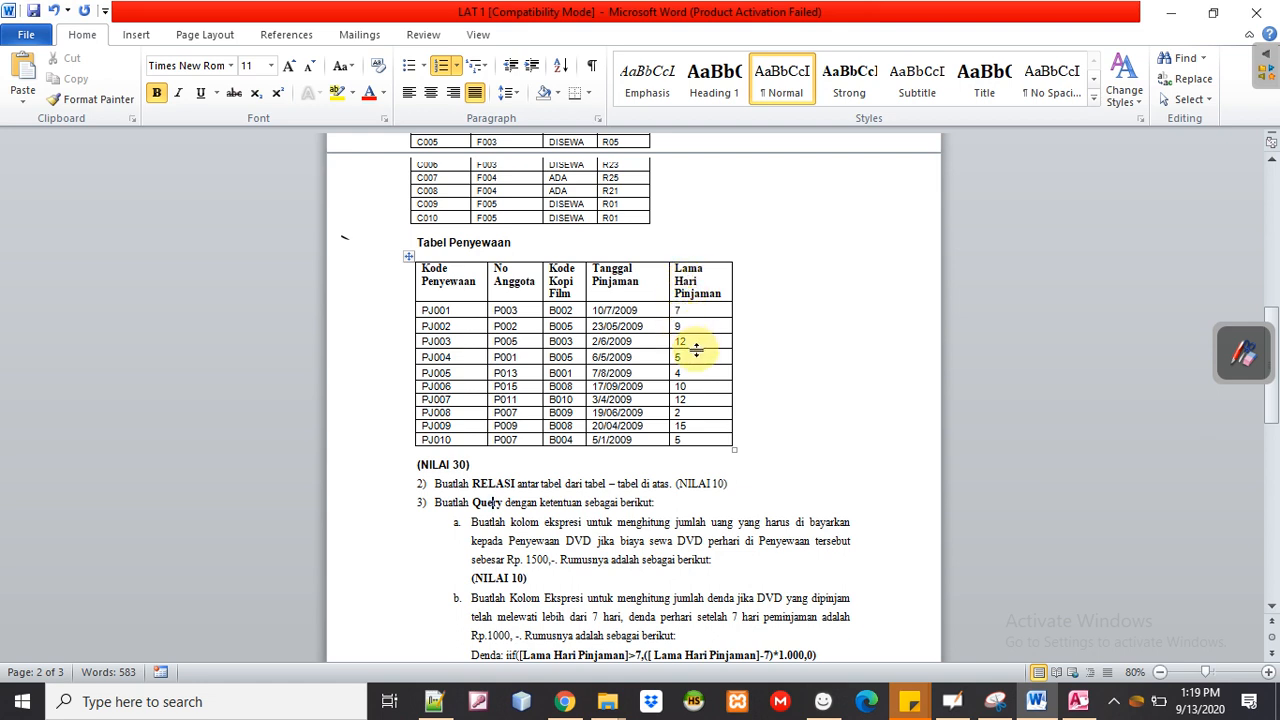
{"action": "left_click", "coordinate": [401, 317]}
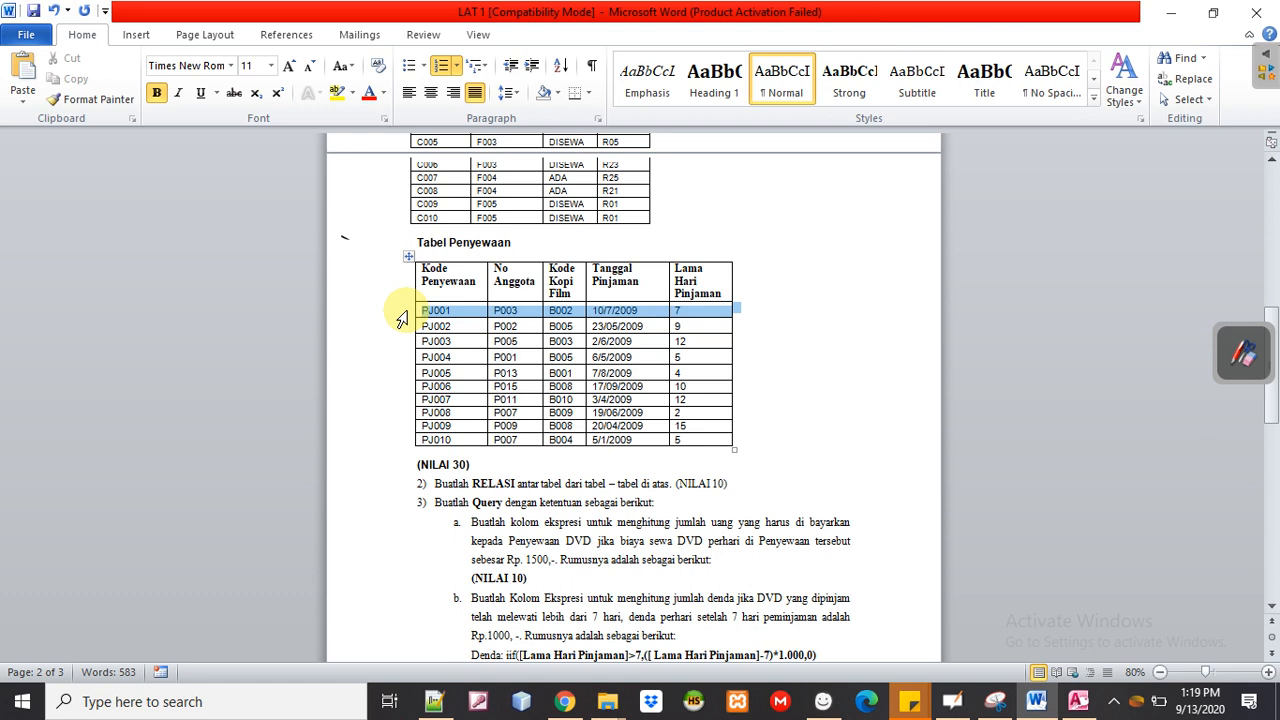
{"action": "left_click", "coordinate": [688, 312]}
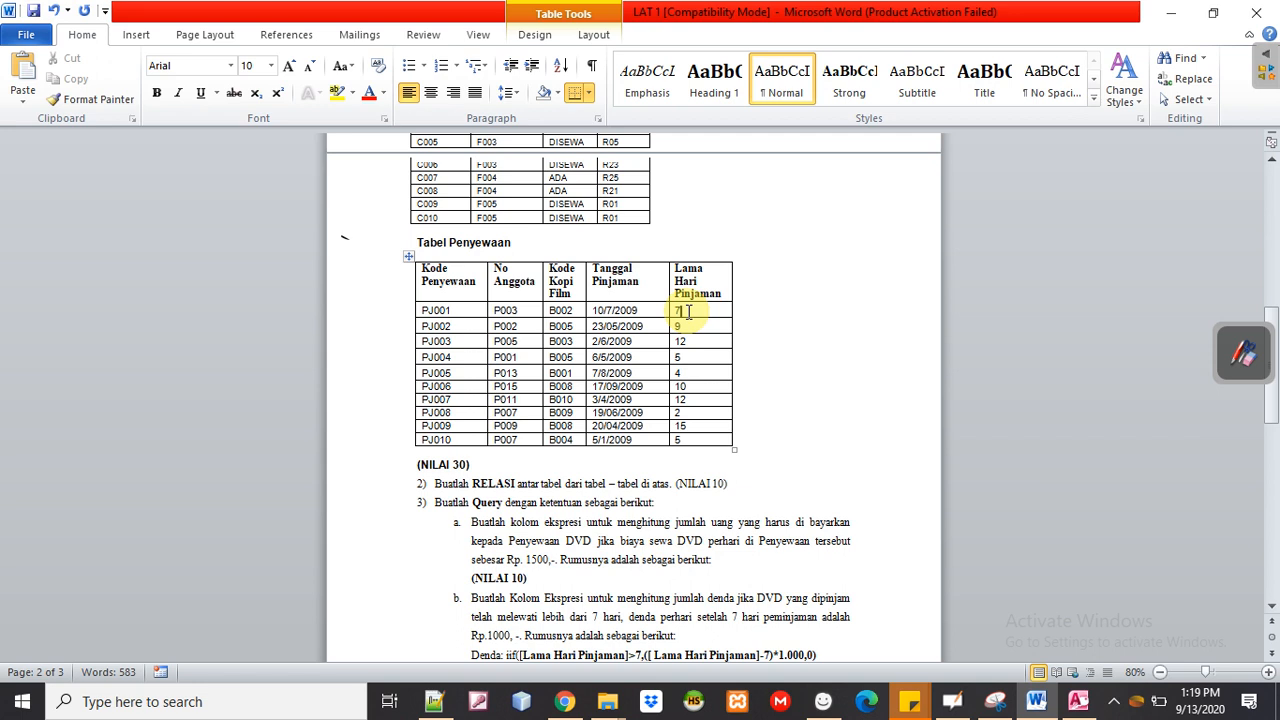
Examine query item b with its Denda formula and item c about Total Pembayaran
{"action": "left_click_drag", "start_coordinate": [1276, 390], "coordinate": [1270, 442]}
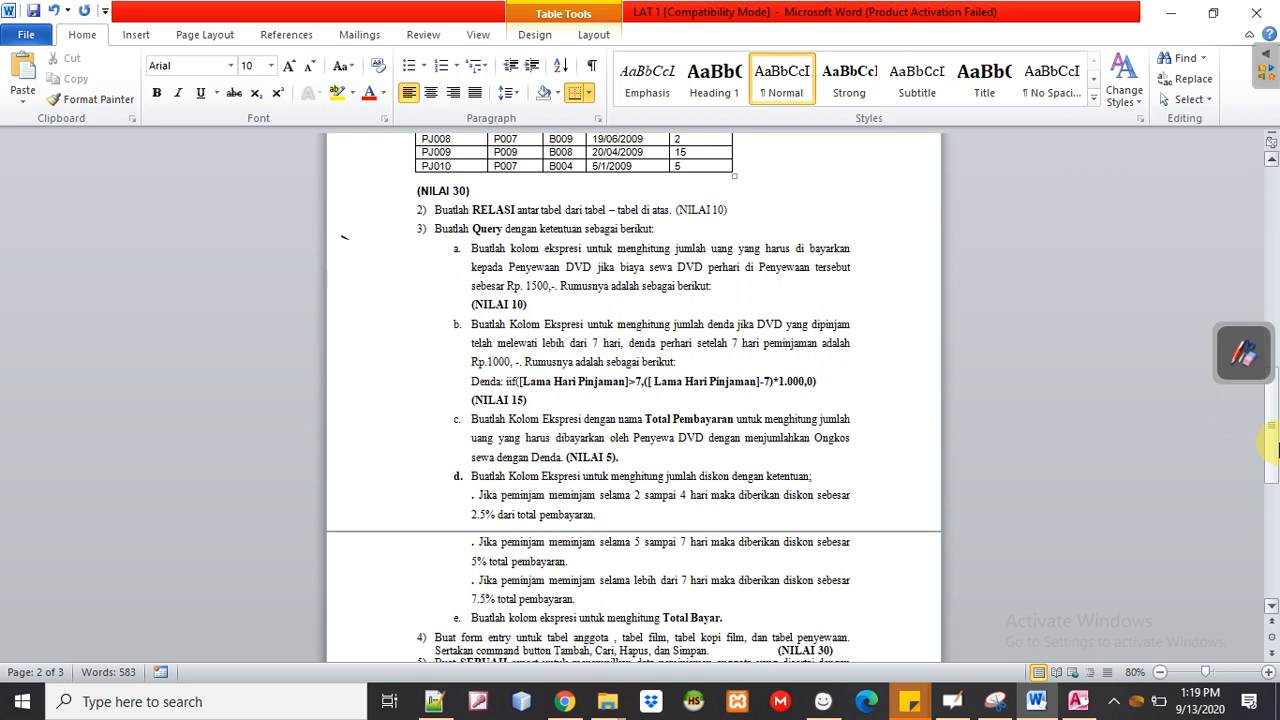
{"action": "left_click_drag", "start_coordinate": [786, 326], "coordinate": [617, 331]}
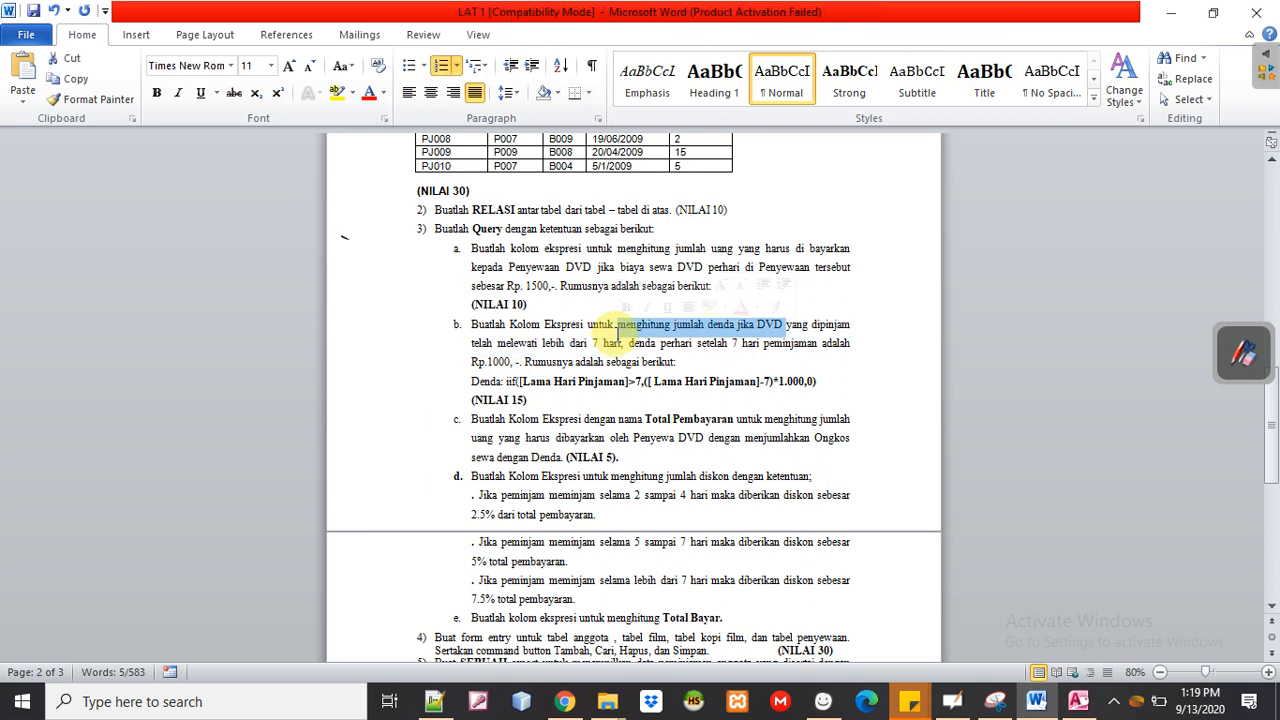
{"action": "left_click_drag", "start_coordinate": [498, 381], "coordinate": [549, 398]}
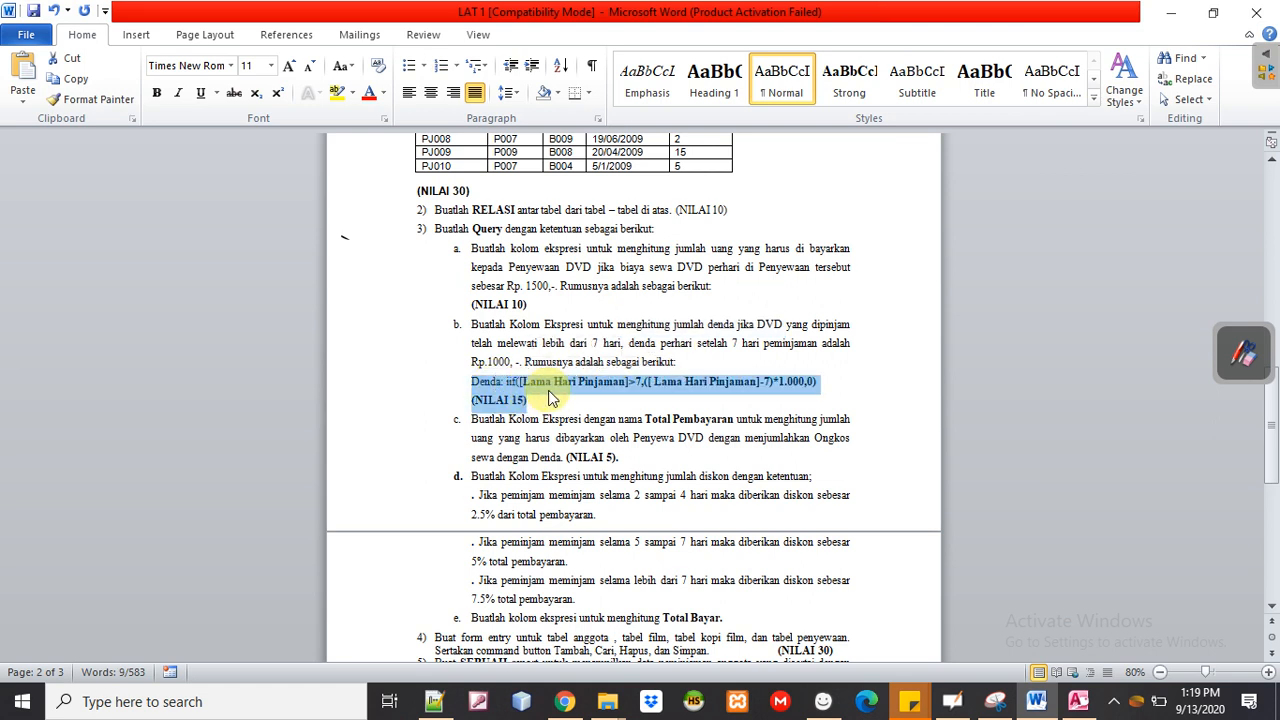
{"action": "left_click", "coordinate": [549, 392]}
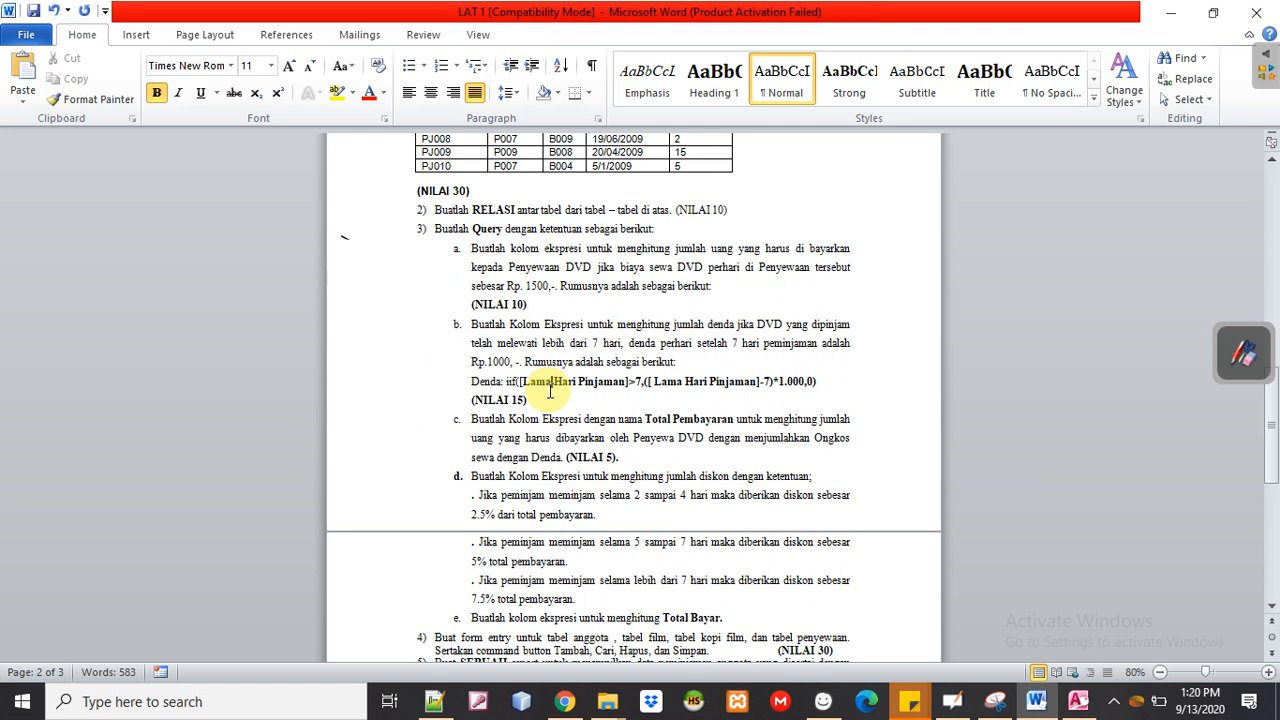
{"action": "left_click", "coordinate": [480, 425]}
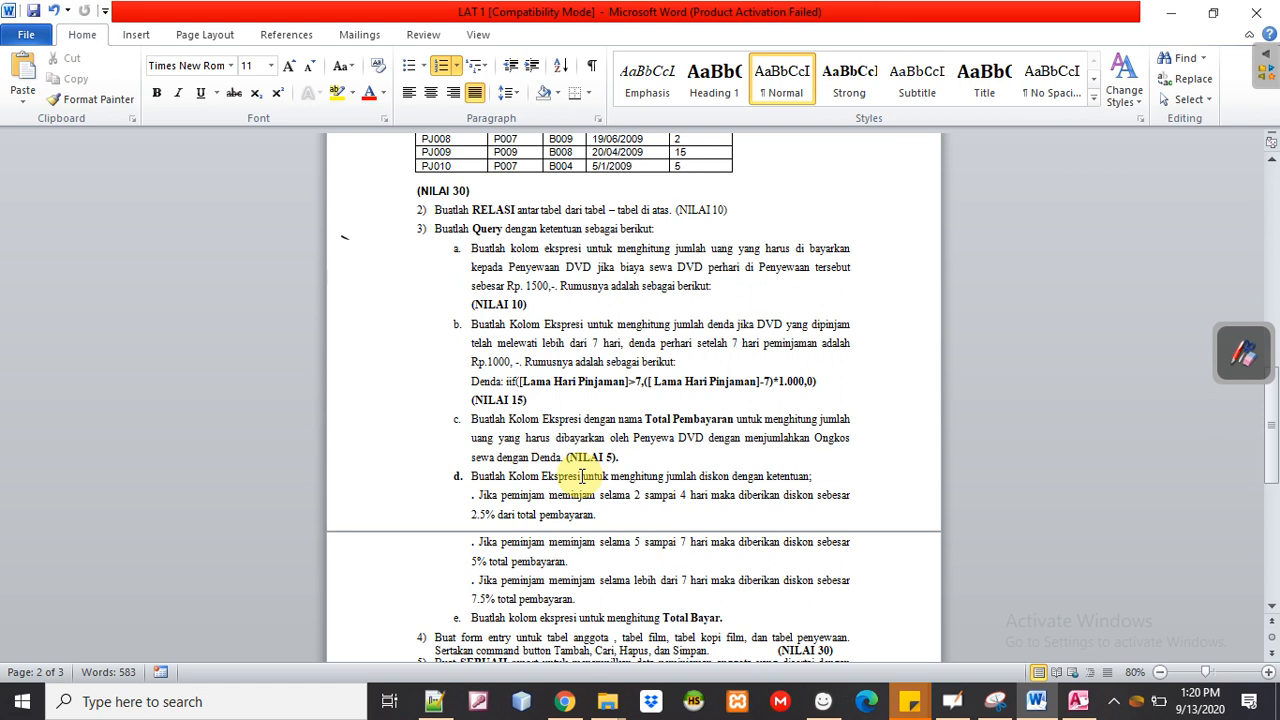
Examine the loan-duration discount rules in query item d and the Total Bayar column in item e
{"action": "left_click_drag", "start_coordinate": [634, 543], "coordinate": [690, 543]}
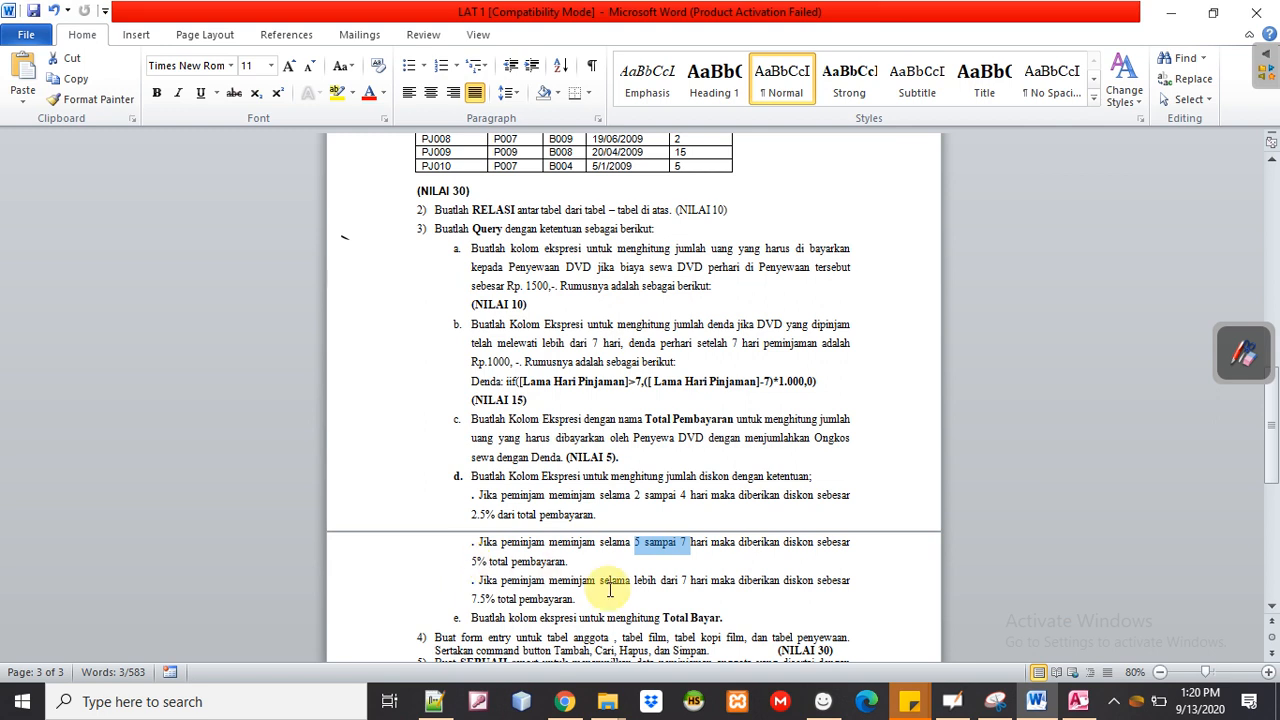
{"action": "left_click_drag", "start_coordinate": [689, 580], "coordinate": [679, 580]}
{"action": "left_click_drag", "start_coordinate": [474, 602], "coordinate": [497, 605]}
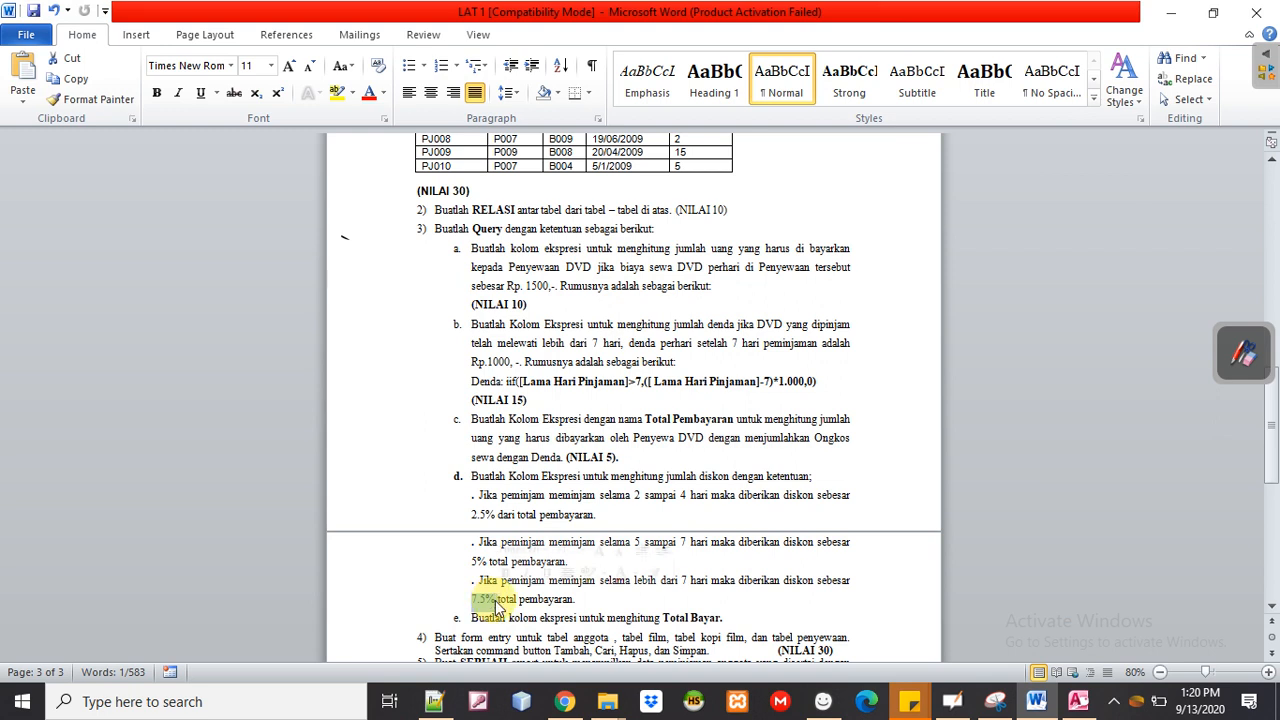
{"action": "triple_click", "coordinate": [478, 493]}
{"action": "left_click", "coordinate": [548, 512]}
{"action": "left_click_drag", "start_coordinate": [548, 512], "coordinate": [520, 520]}
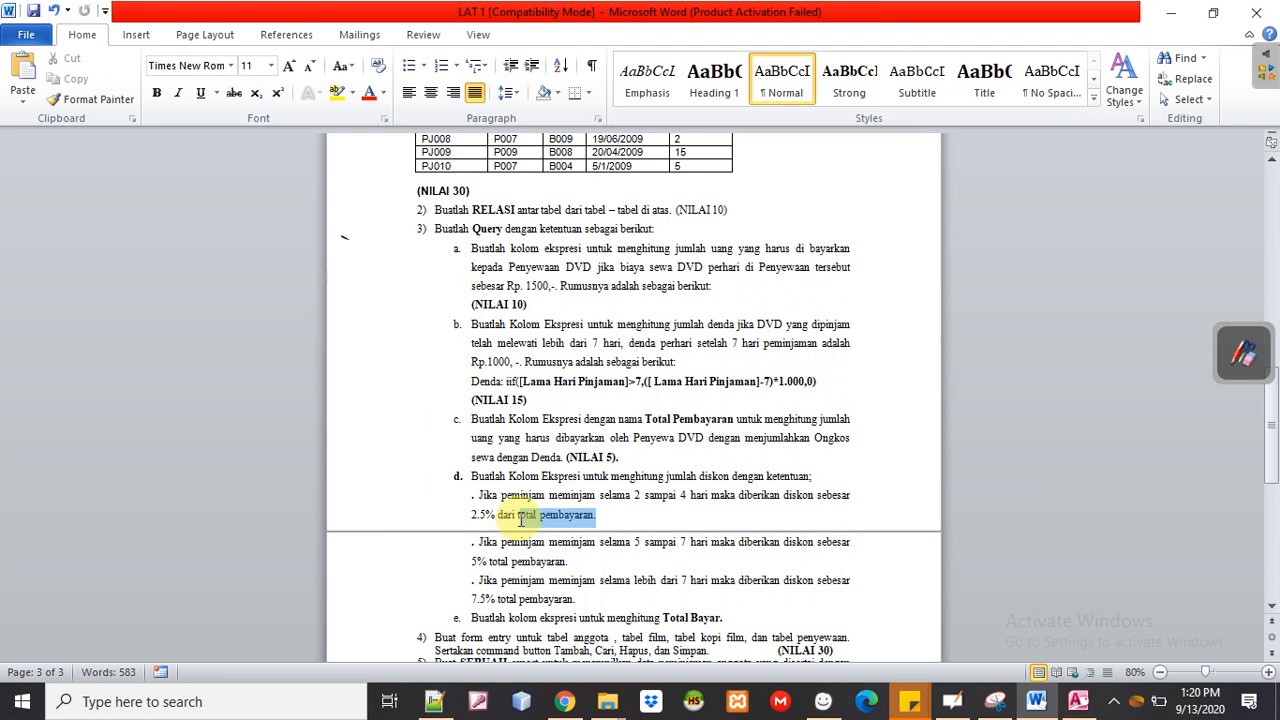
{"action": "left_click", "coordinate": [457, 424]}
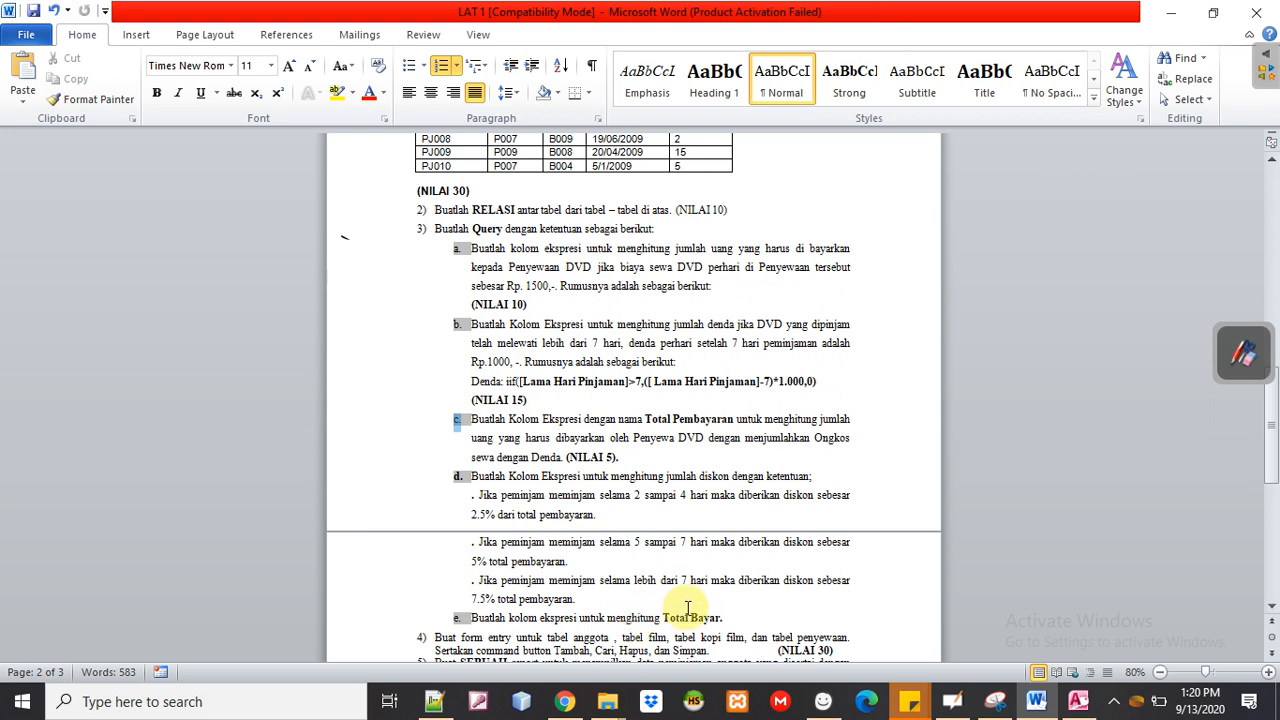
{"action": "left_click_drag", "start_coordinate": [722, 618], "coordinate": [666, 618]}
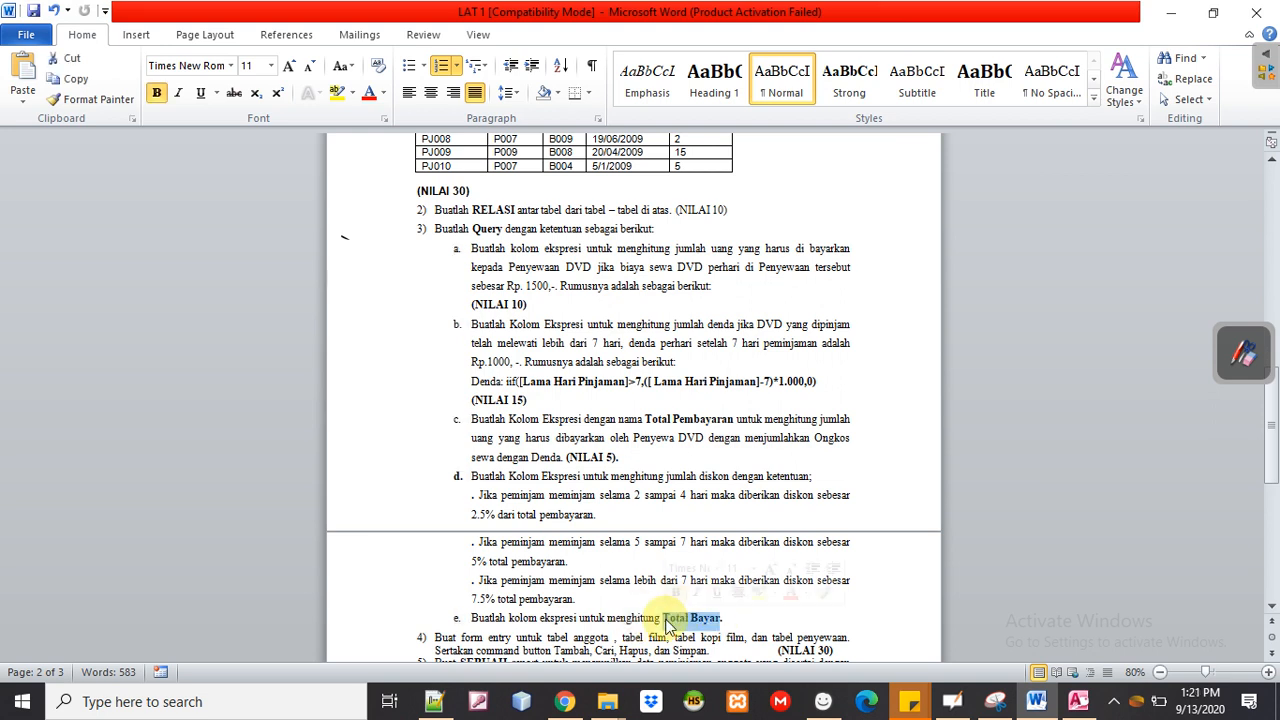
Examine question 4 about the entry forms and their Tambah, Cari, Hapus and Simpan command buttons
{"action": "left_click_drag", "start_coordinate": [1275, 470], "coordinate": [1272, 508]}
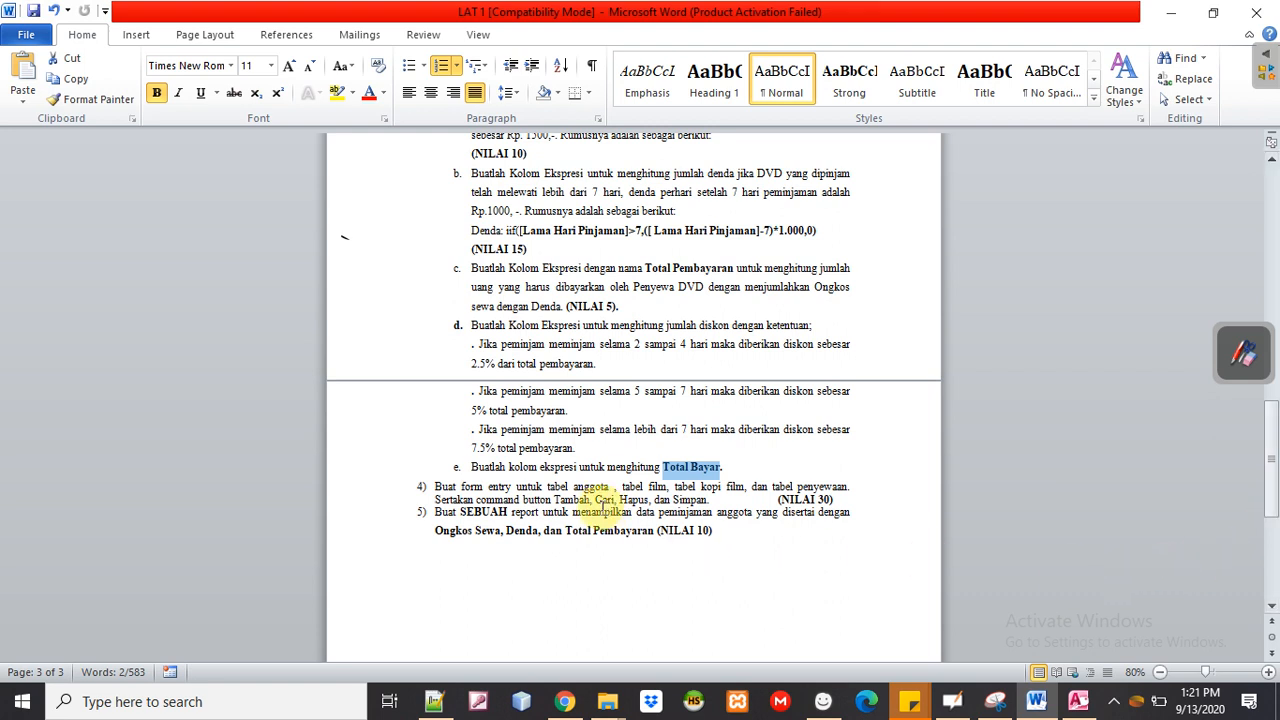
{"action": "left_click", "coordinate": [573, 499]}
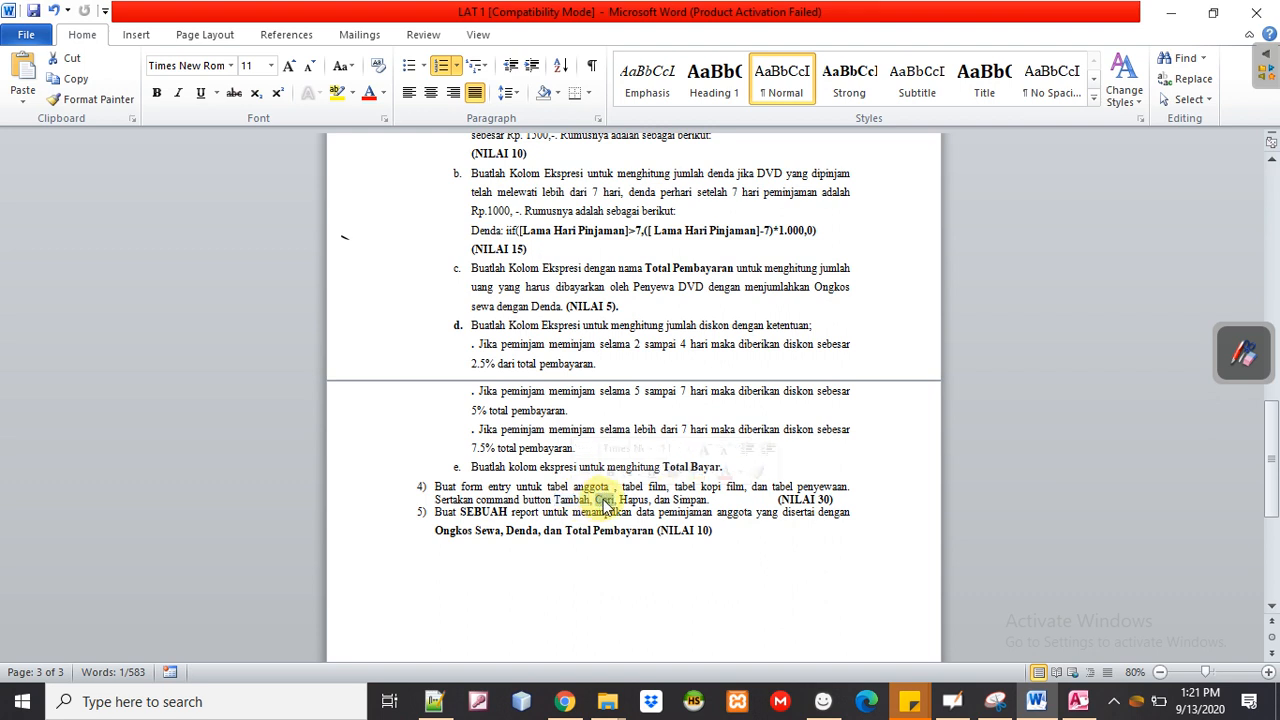
{"action": "left_click_drag", "start_coordinate": [673, 499], "coordinate": [708, 500]}
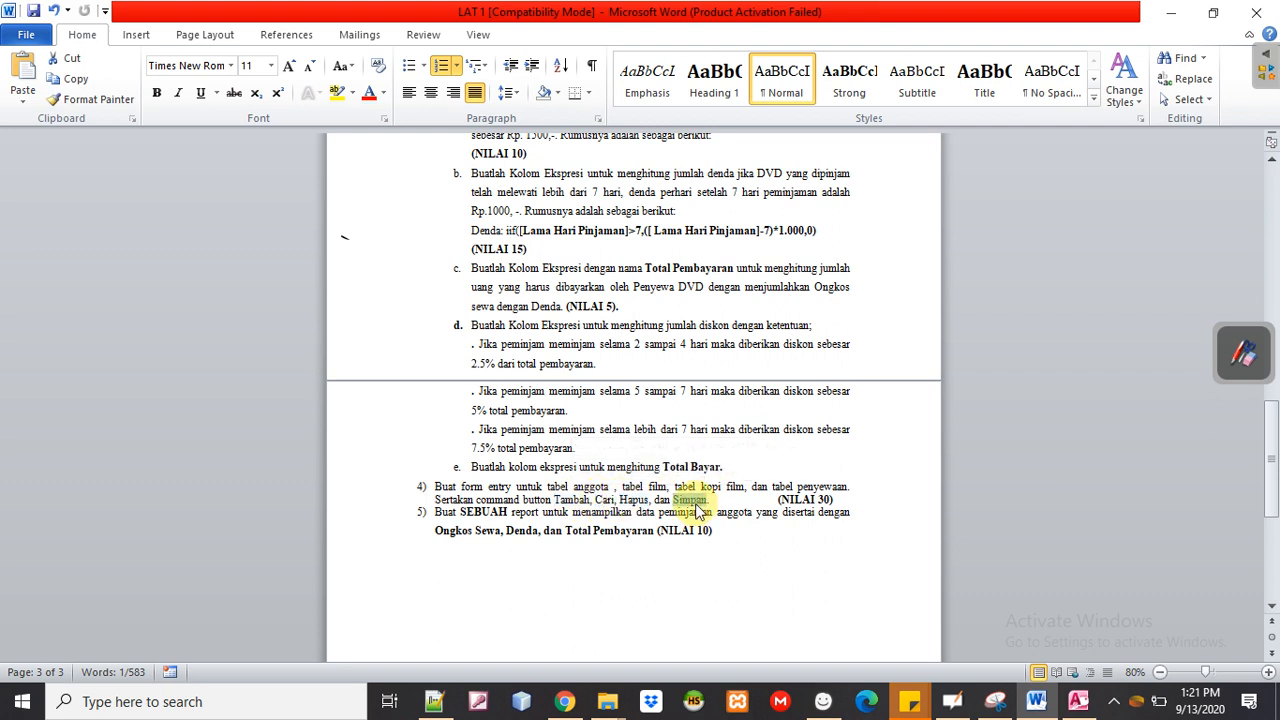
Review query items a to e and the report requirement in question 5, ending back at the start of the document
{"action": "left_click_drag", "start_coordinate": [1262, 465], "coordinate": [1268, 437]}
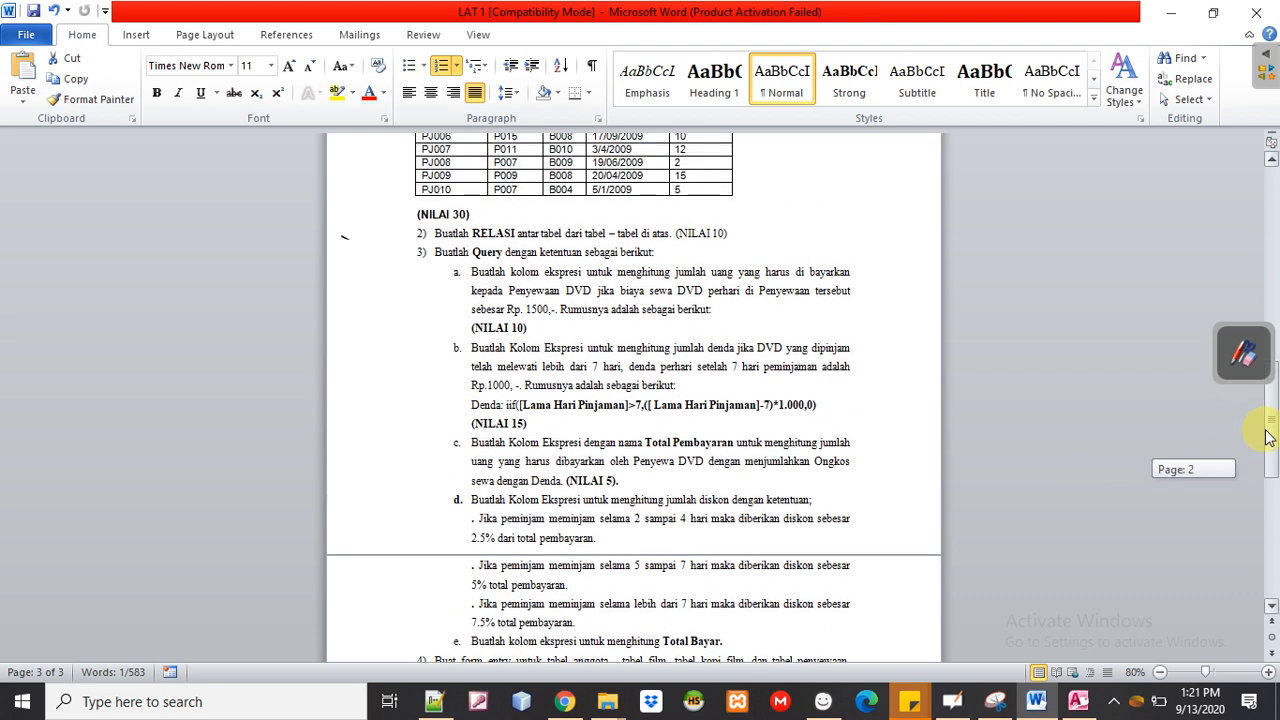
{"action": "left_click", "coordinate": [452, 268]}
{"action": "left_click_drag", "start_coordinate": [452, 268], "coordinate": [466, 636]}
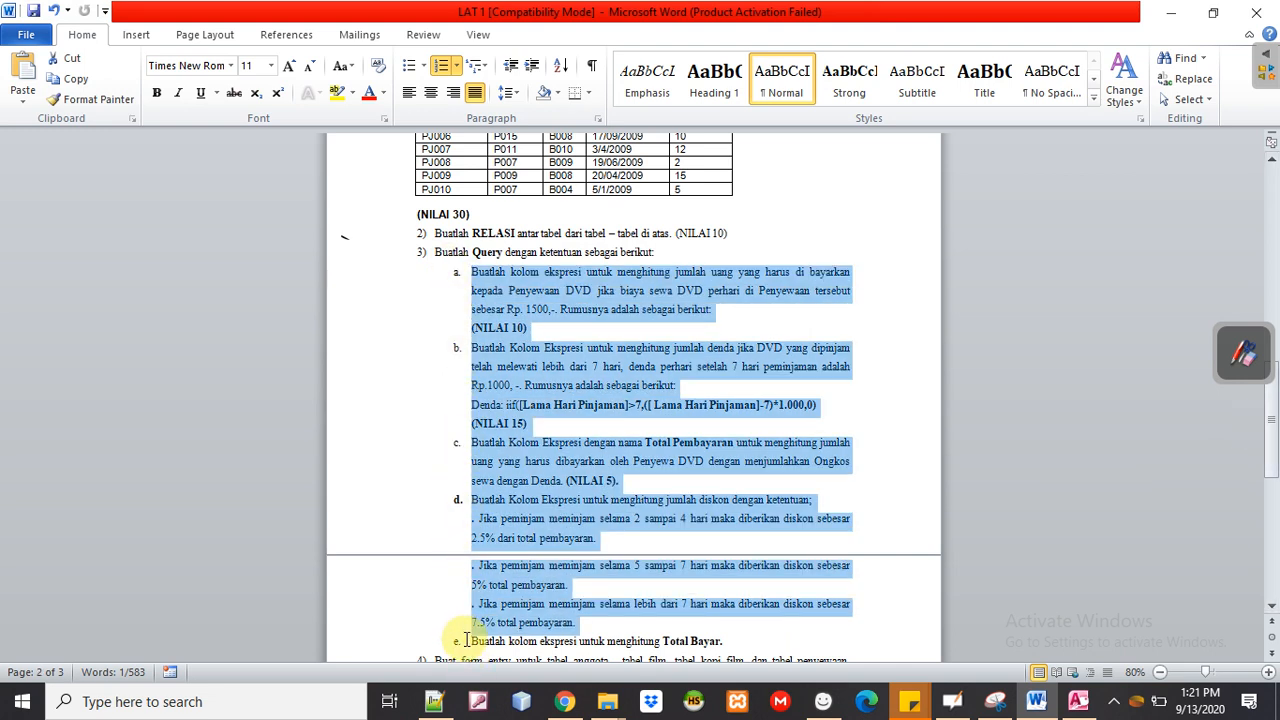
{"action": "left_click", "coordinate": [380, 392]}
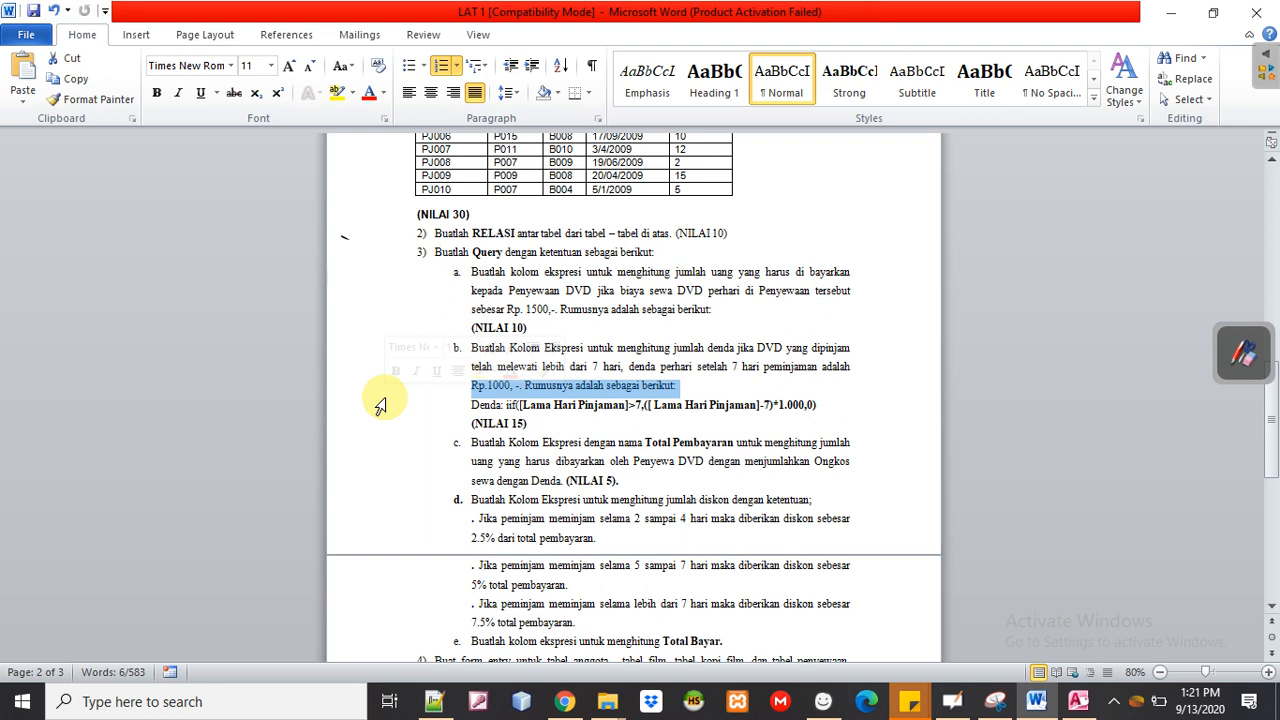
{"action": "left_click_drag", "start_coordinate": [456, 273], "coordinate": [480, 450]}
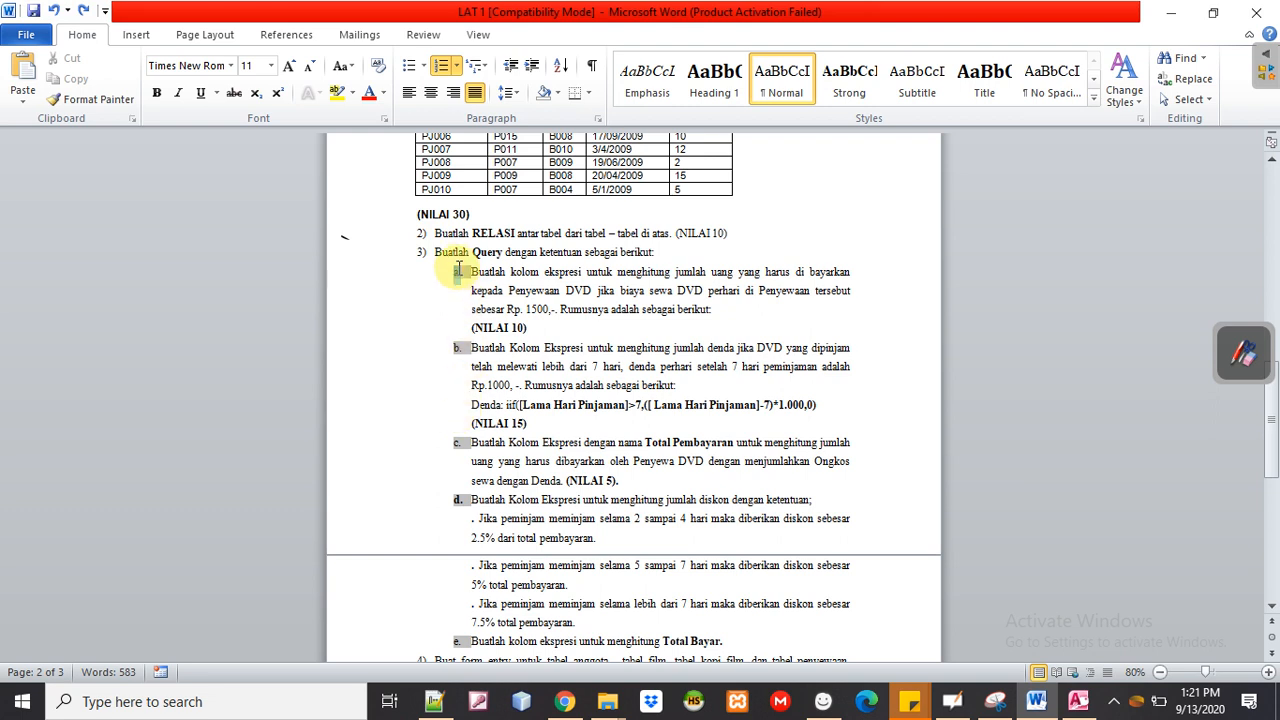
{"action": "left_click", "coordinate": [461, 347]}
{"action": "left_click", "coordinate": [470, 428]}
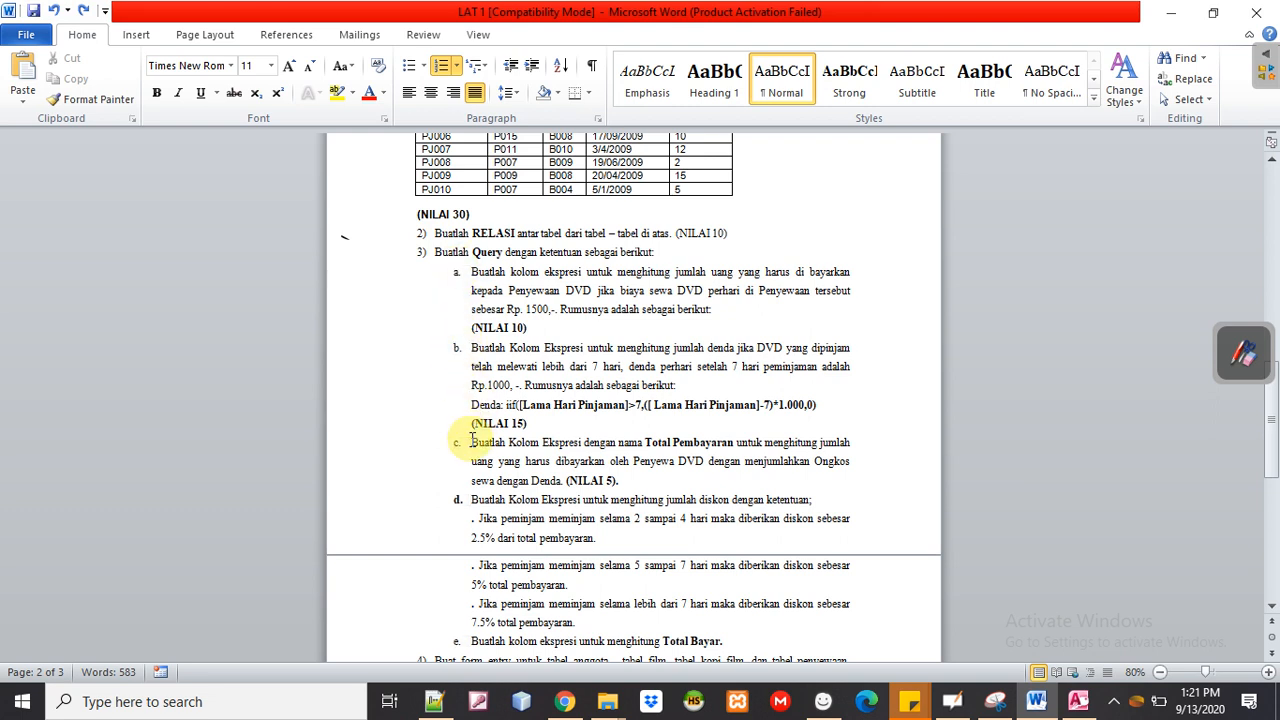
{"action": "left_click", "coordinate": [471, 503]}
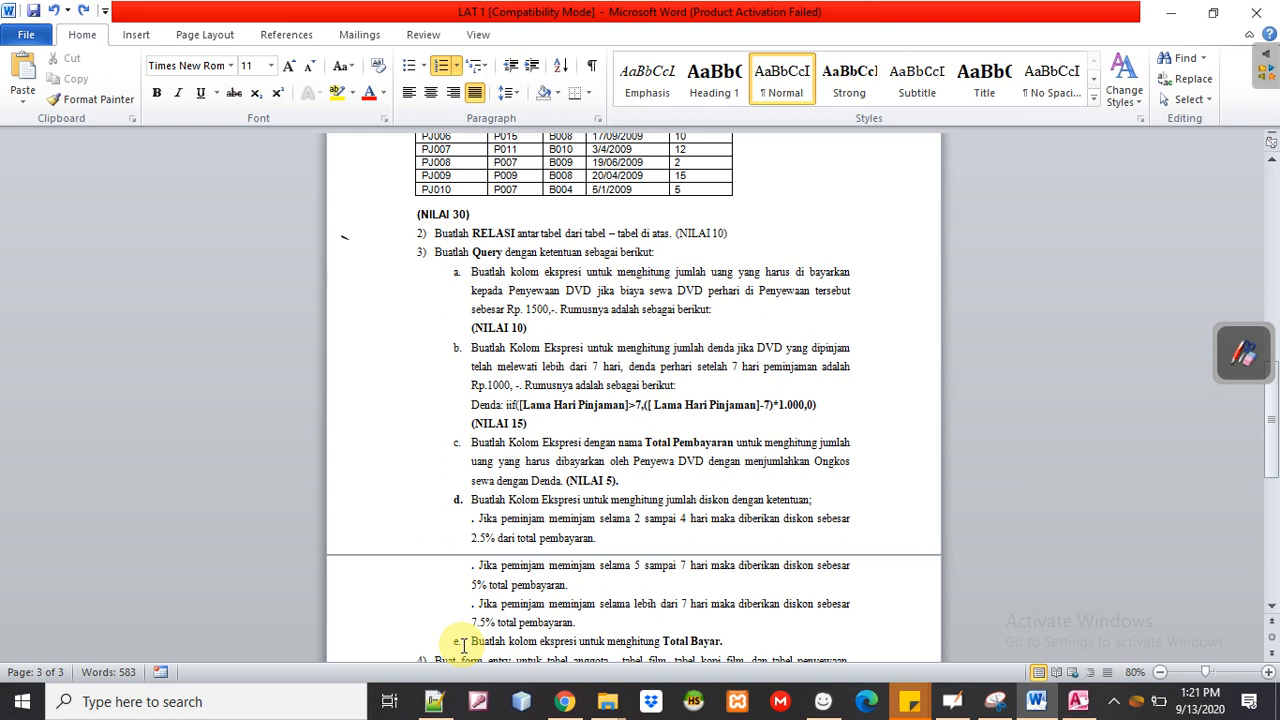
{"action": "left_click_drag", "start_coordinate": [1271, 462], "coordinate": [1271, 516]}
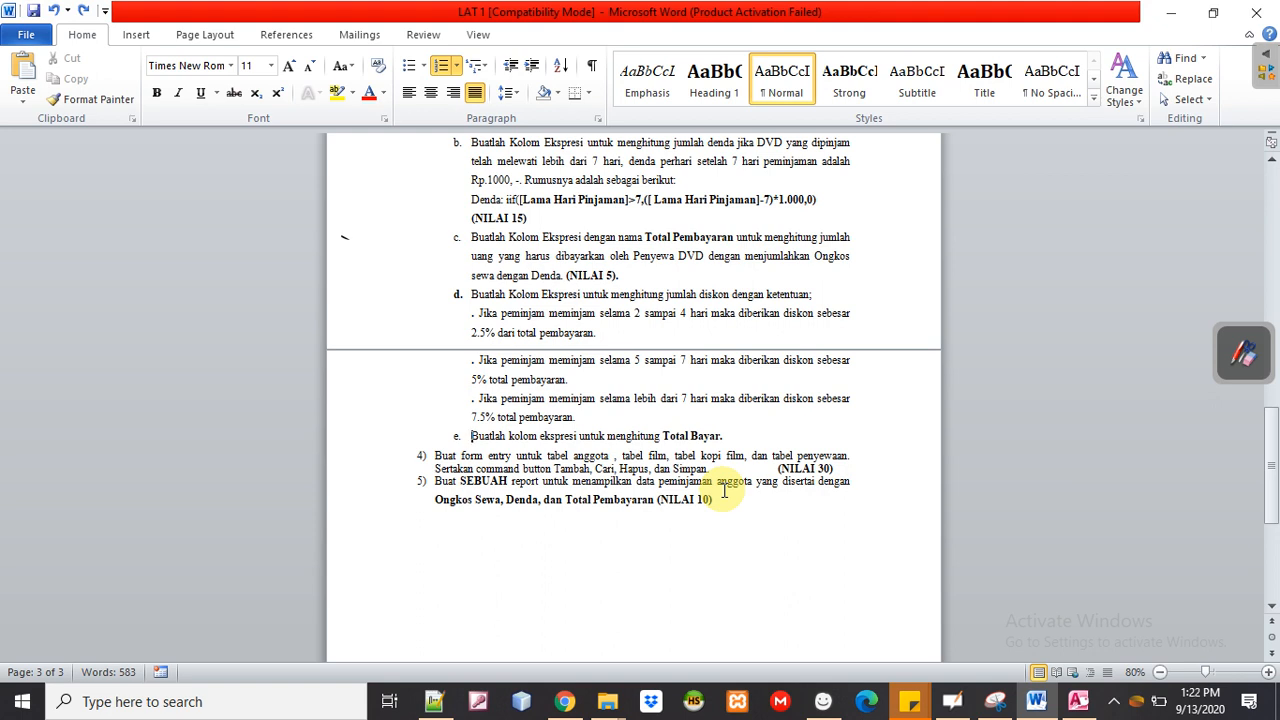
{"action": "left_click_drag", "start_coordinate": [1270, 490], "coordinate": [1183, 244]}
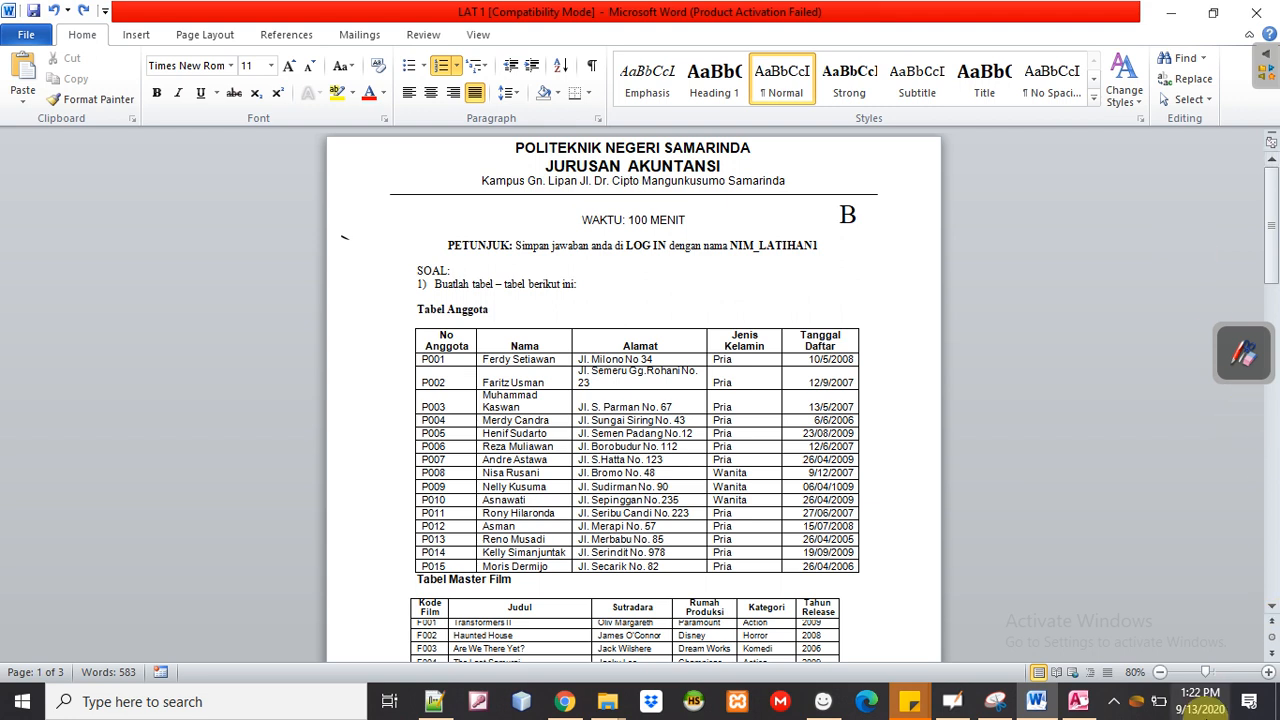
{"action": "left_click", "coordinate": [1113, 702]}
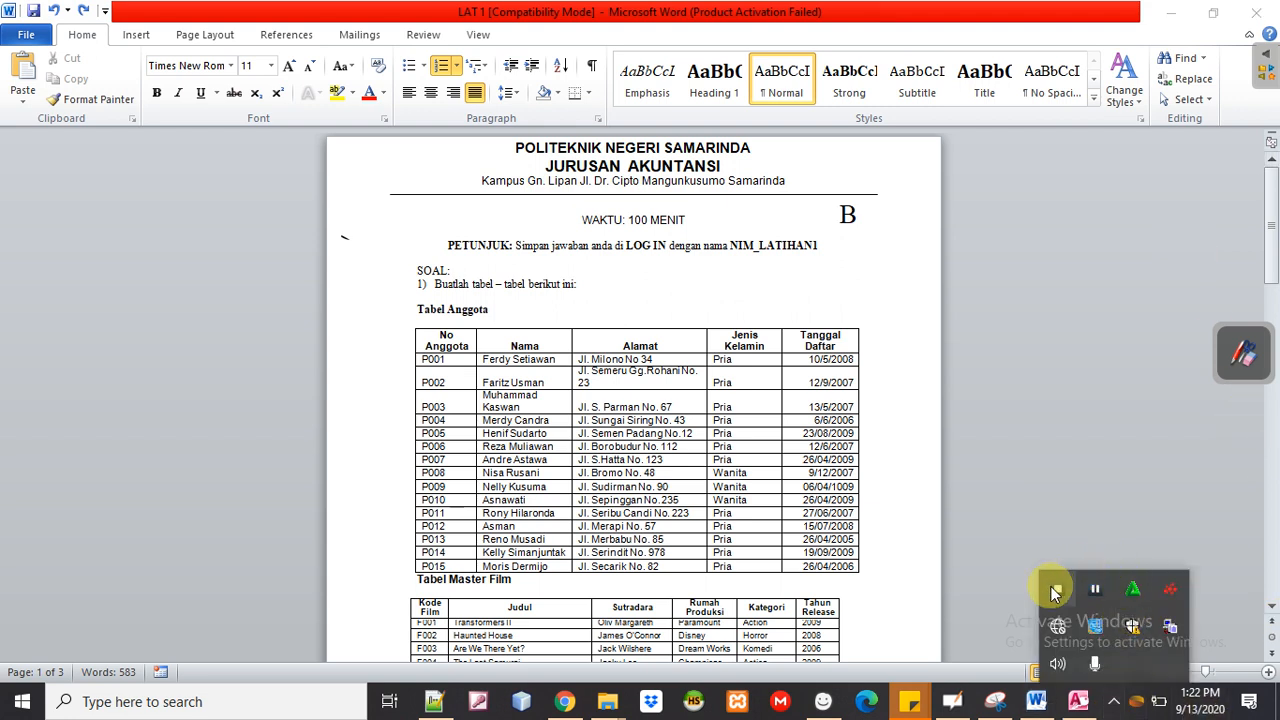